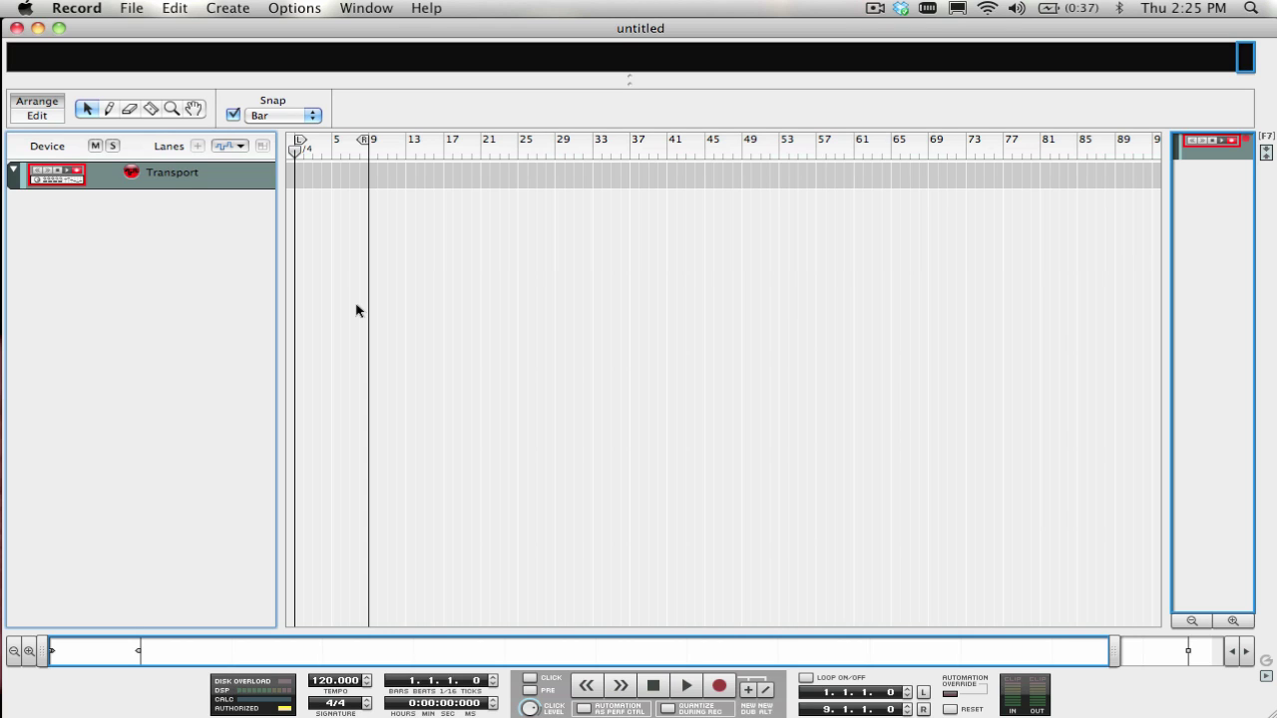
- Open the Preferences window from the Record menu over the untitled song
left_click(92, 7)
left_click(104, 87)
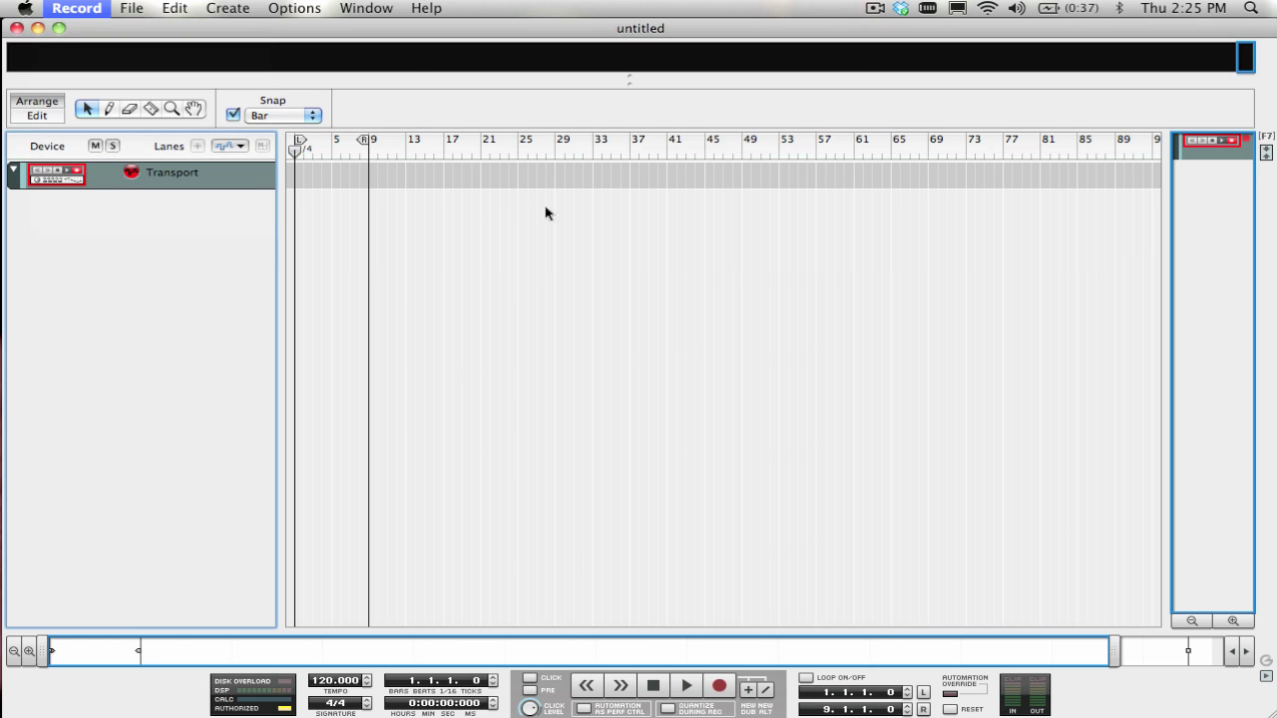
- Show the Keyboards and Control Surfaces preferences page and review the attached devices
left_click(530, 97)
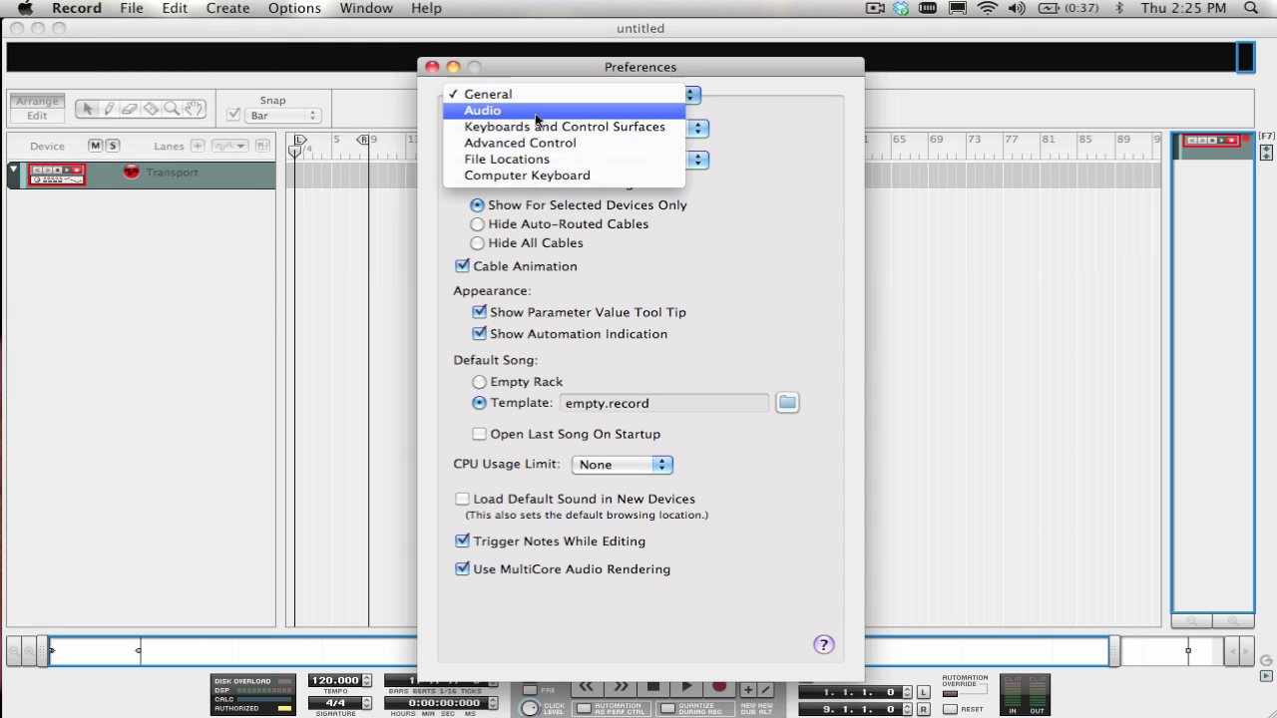
left_click(544, 126)
scroll(607, 280, "down", 10)
scroll(608, 280, "up", 5)
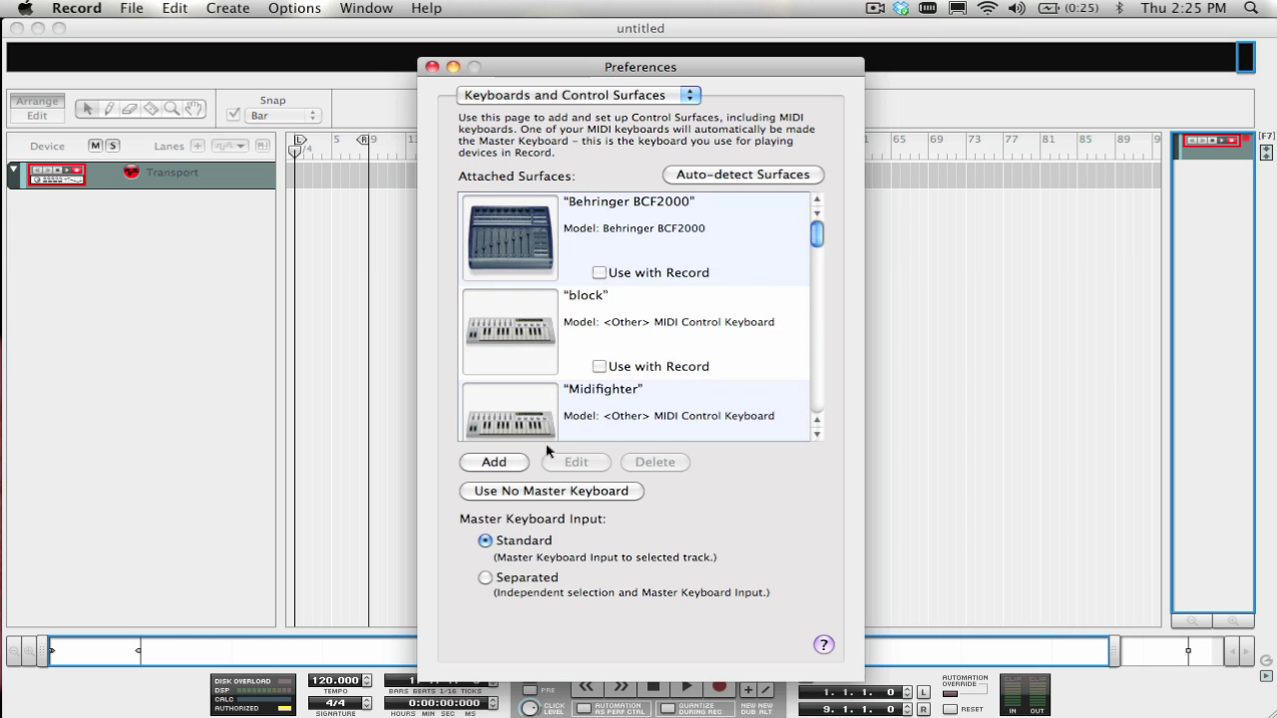
- Look through the surface Manufacturer list under Add, then cancel without adding a surface
left_click(516, 462)
left_click(634, 96)
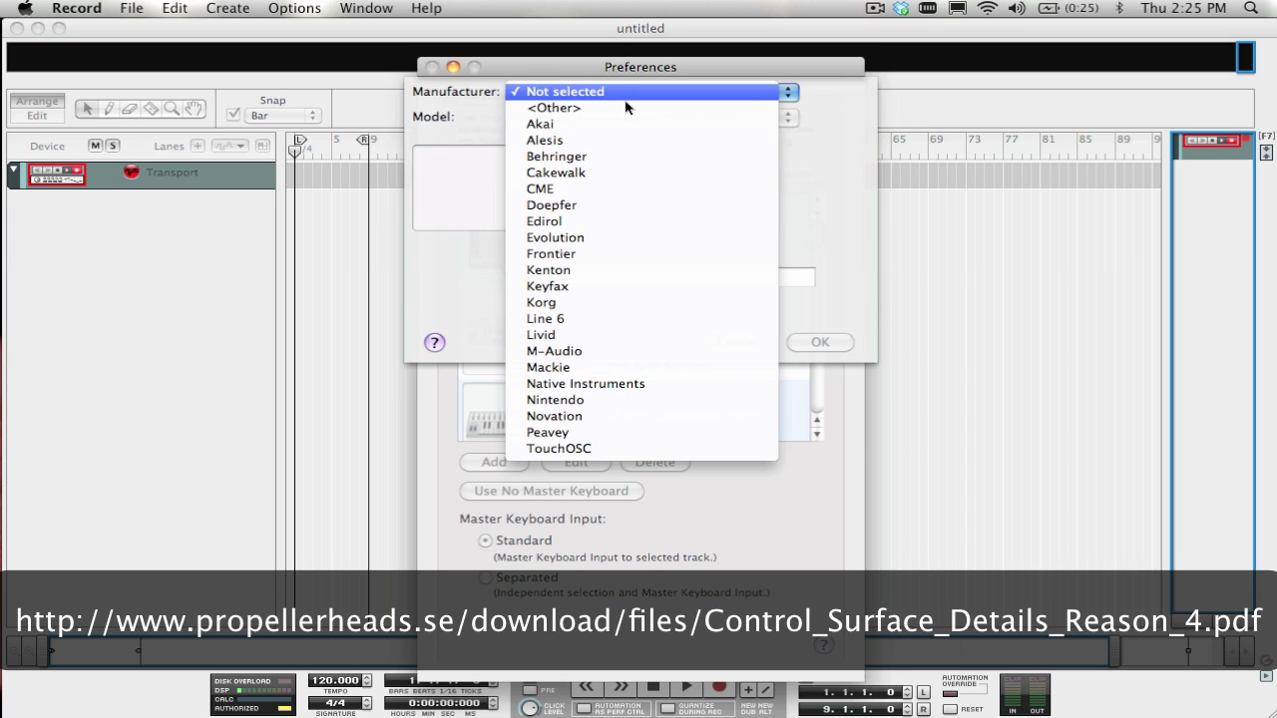
left_click(461, 291)
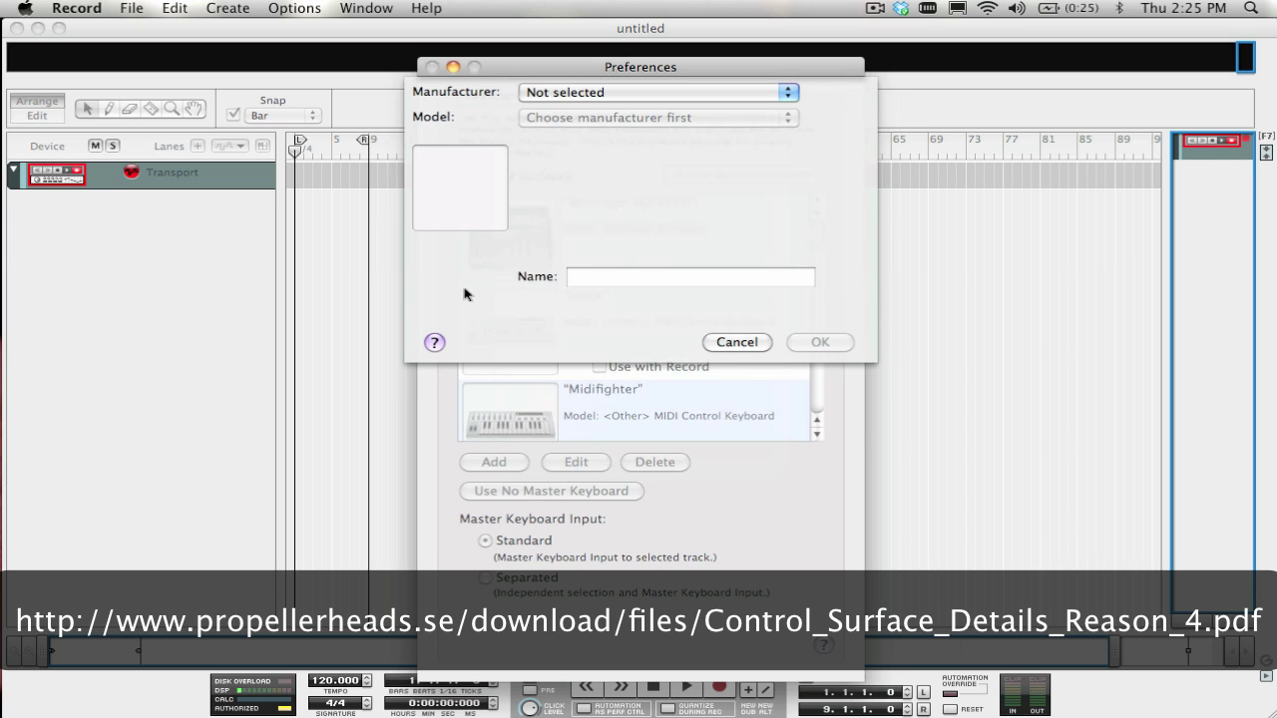
left_click(735, 341)
left_click(559, 95)
- Keep Built-in Output as the audio card, set Buffer Size to 128 samples, and close Preferences
left_click(543, 80)
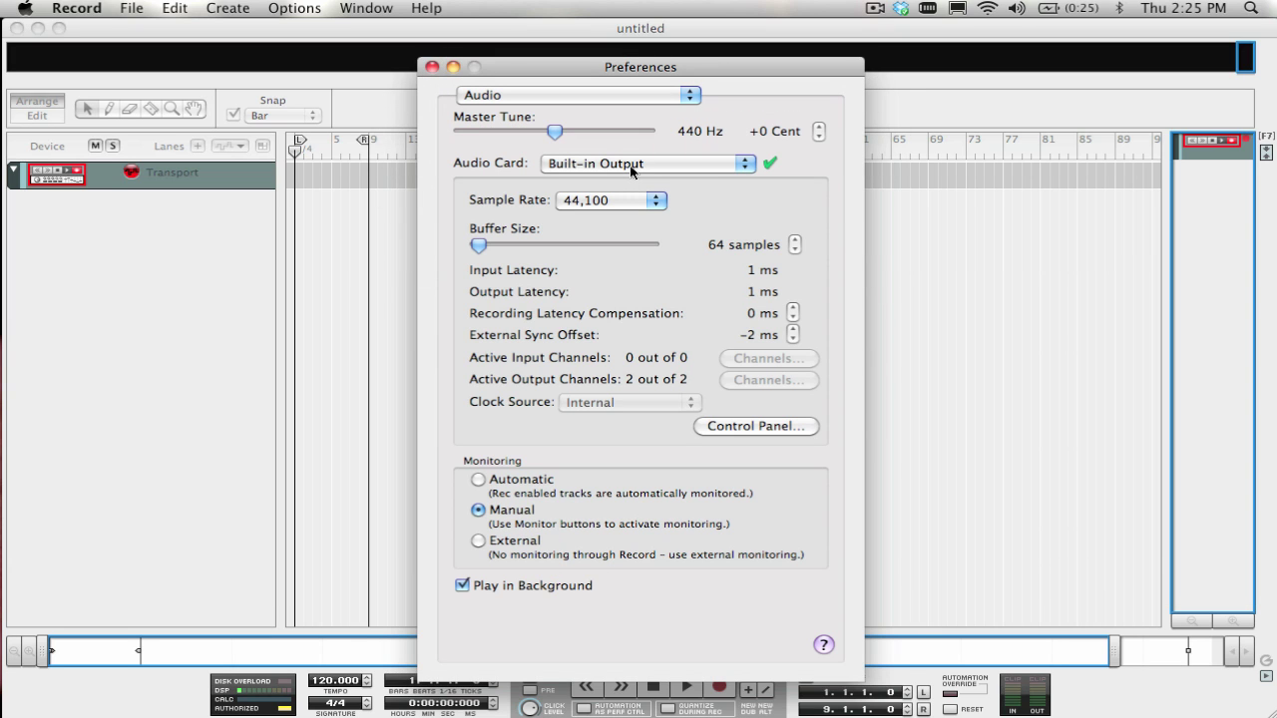
left_click(631, 171)
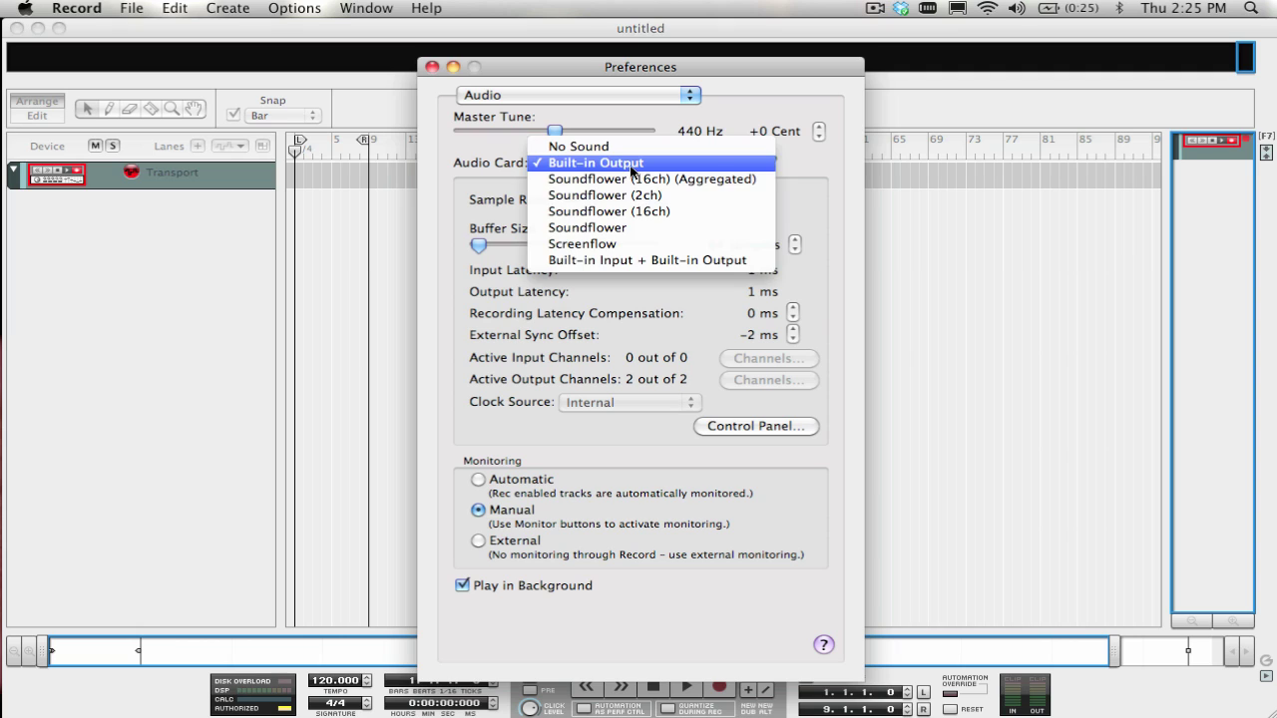
left_click(478, 172)
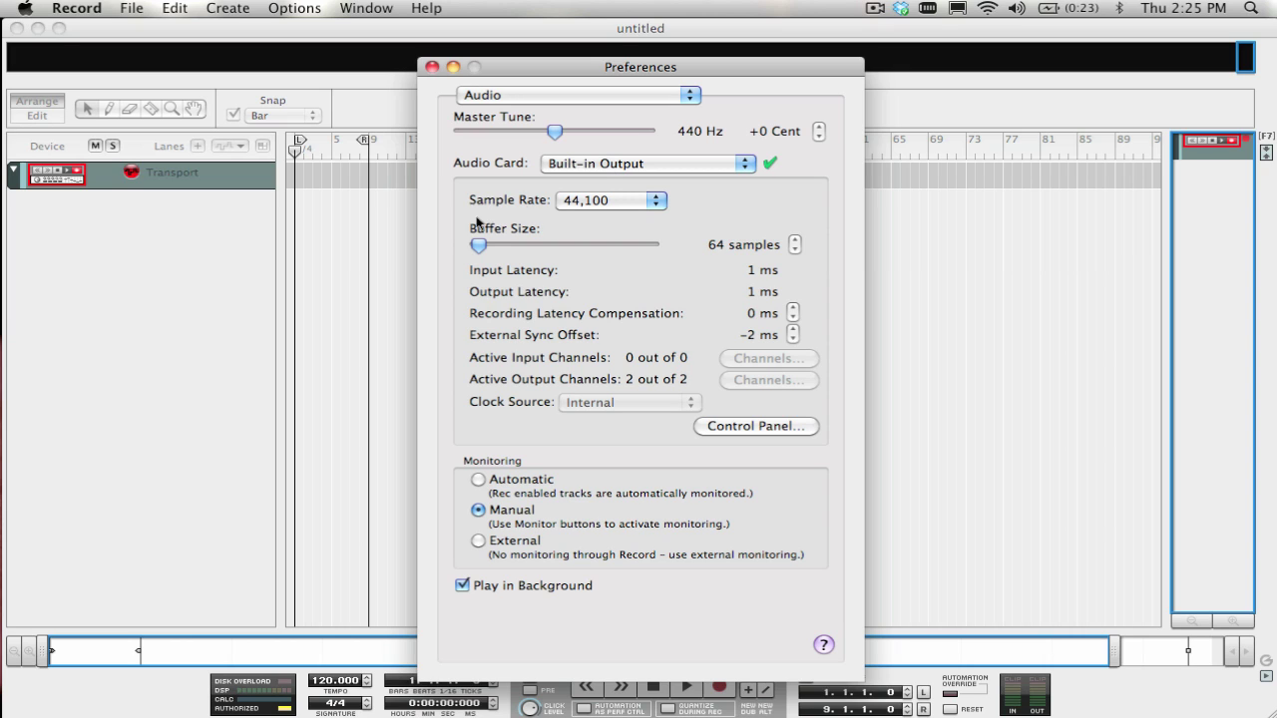
mouse_move(480, 246)
left_mouse_down()
mouse_move(589, 248)
mouse_move(470, 242)
left_mouse_up()
left_click(432, 67)
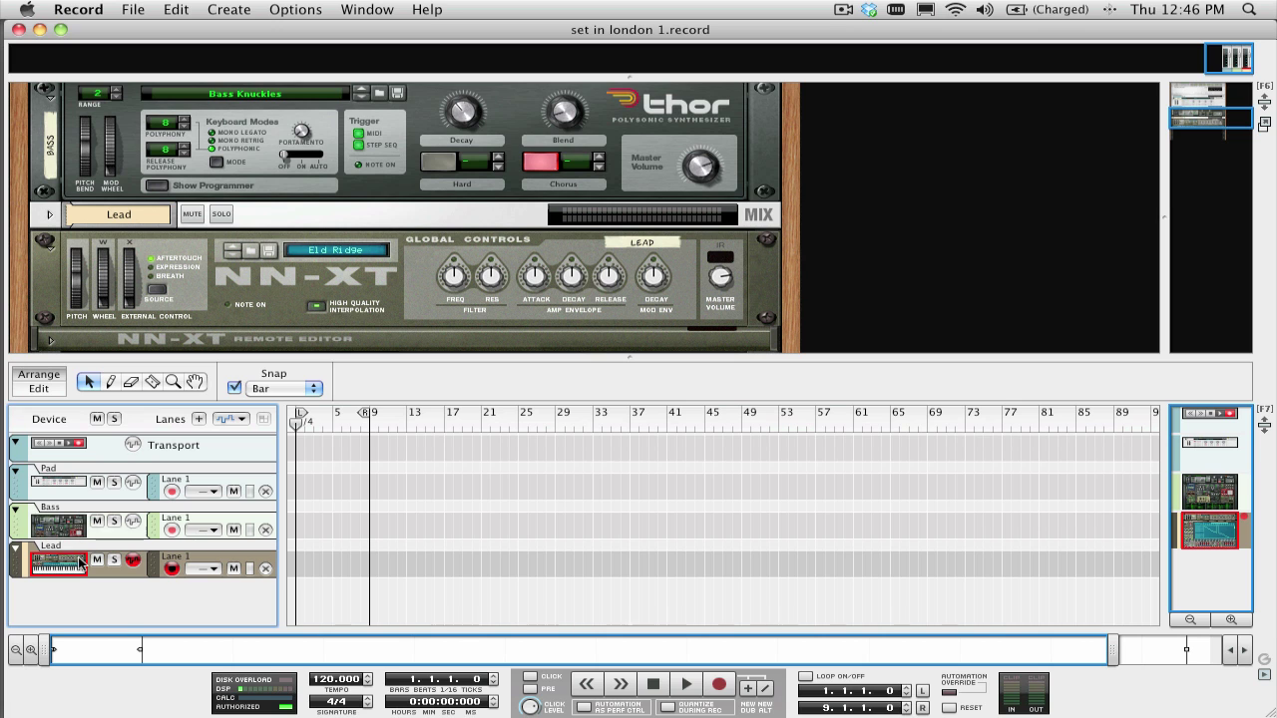
- Create a new instrument loaded with Distant Grand.cmb from Piano and Keyboard > Acoustic Piano
left_click(228, 9)
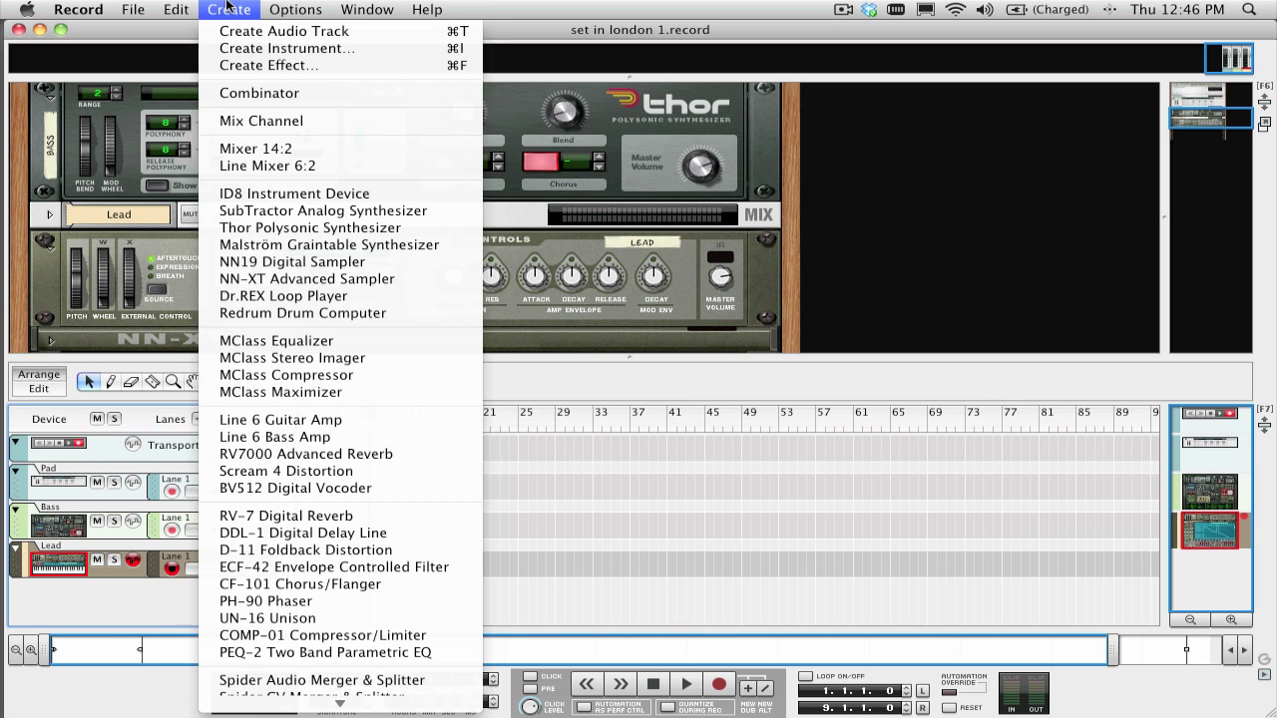
left_click(256, 50)
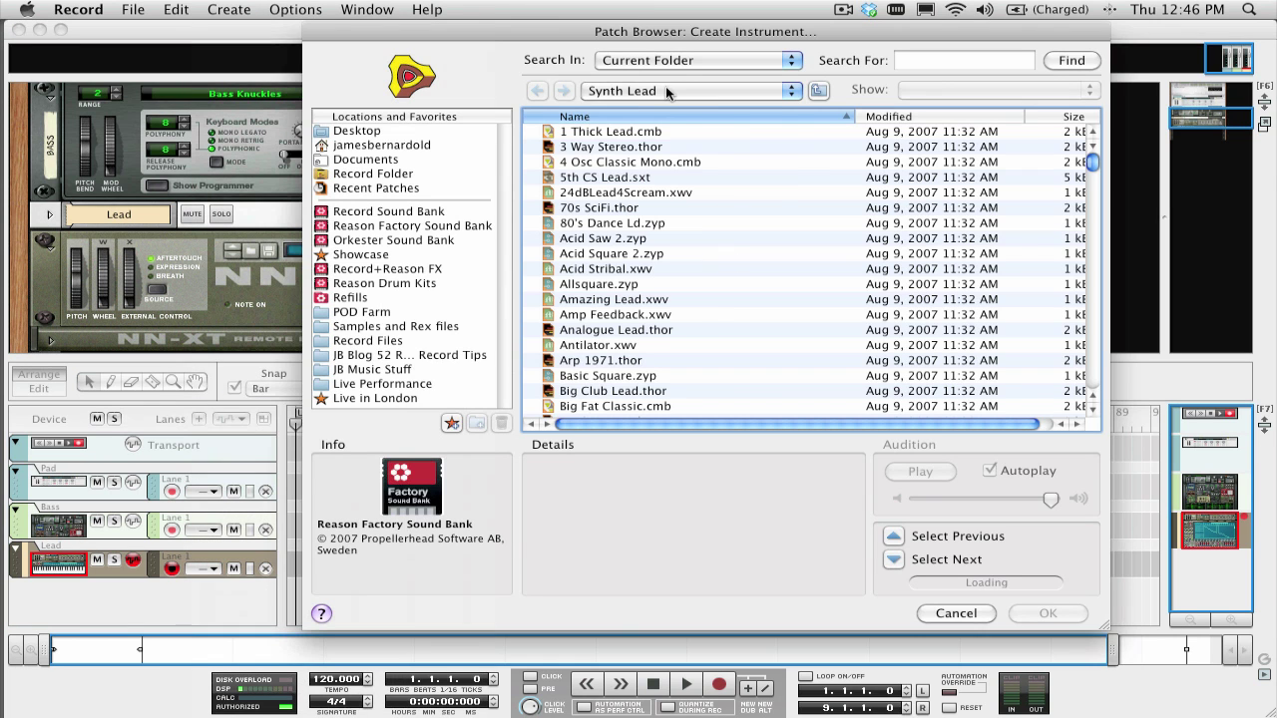
left_click(667, 90)
left_click(663, 106)
double_click(574, 271)
double_click(594, 135)
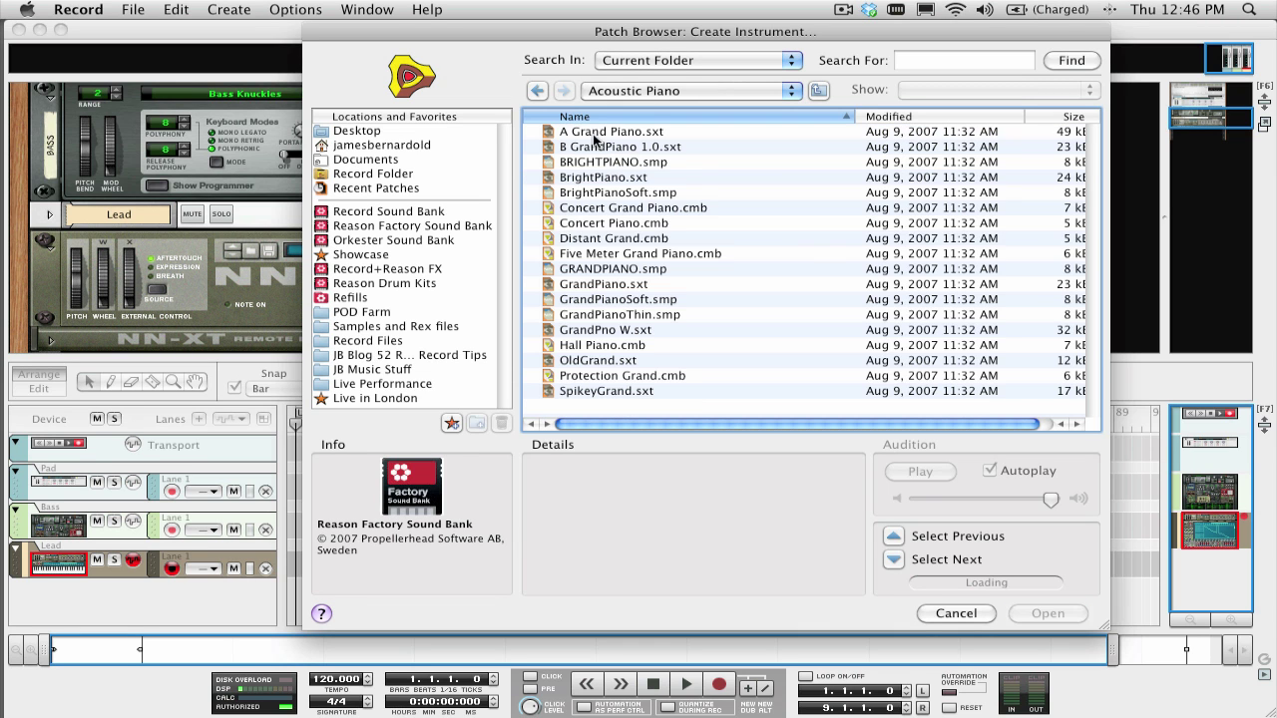
double_click(609, 240)
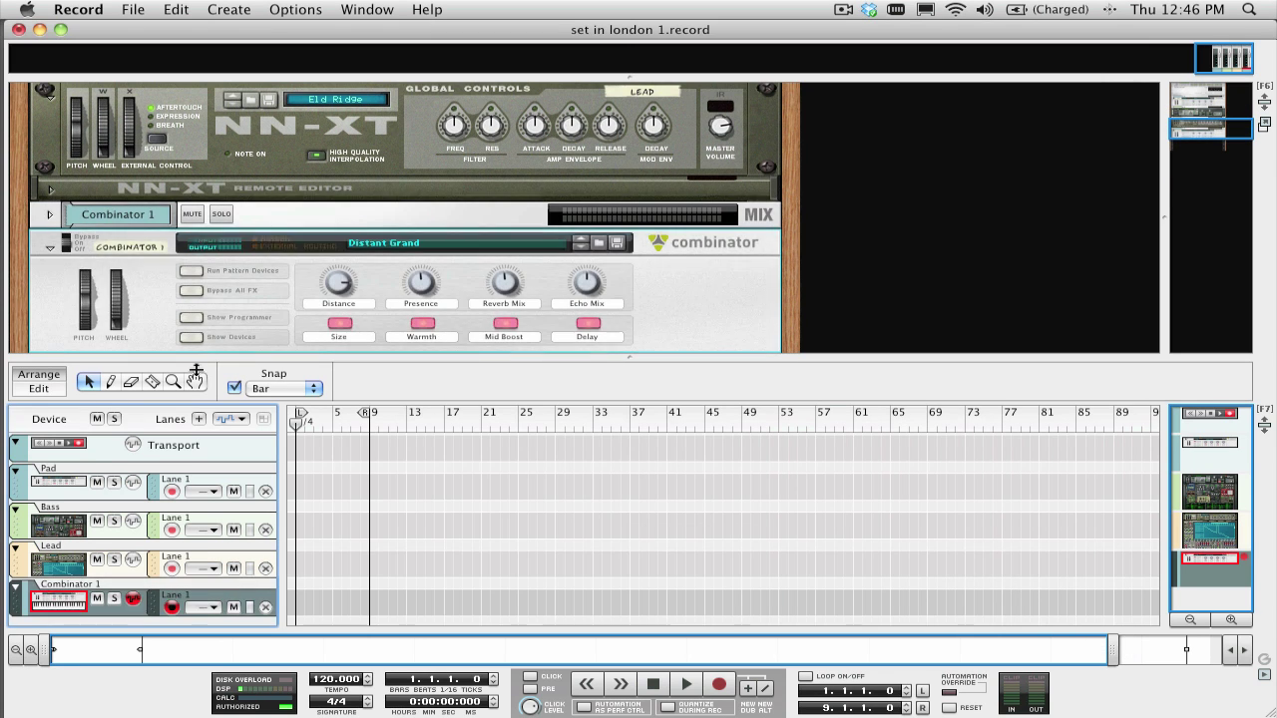
left_click(92, 572)
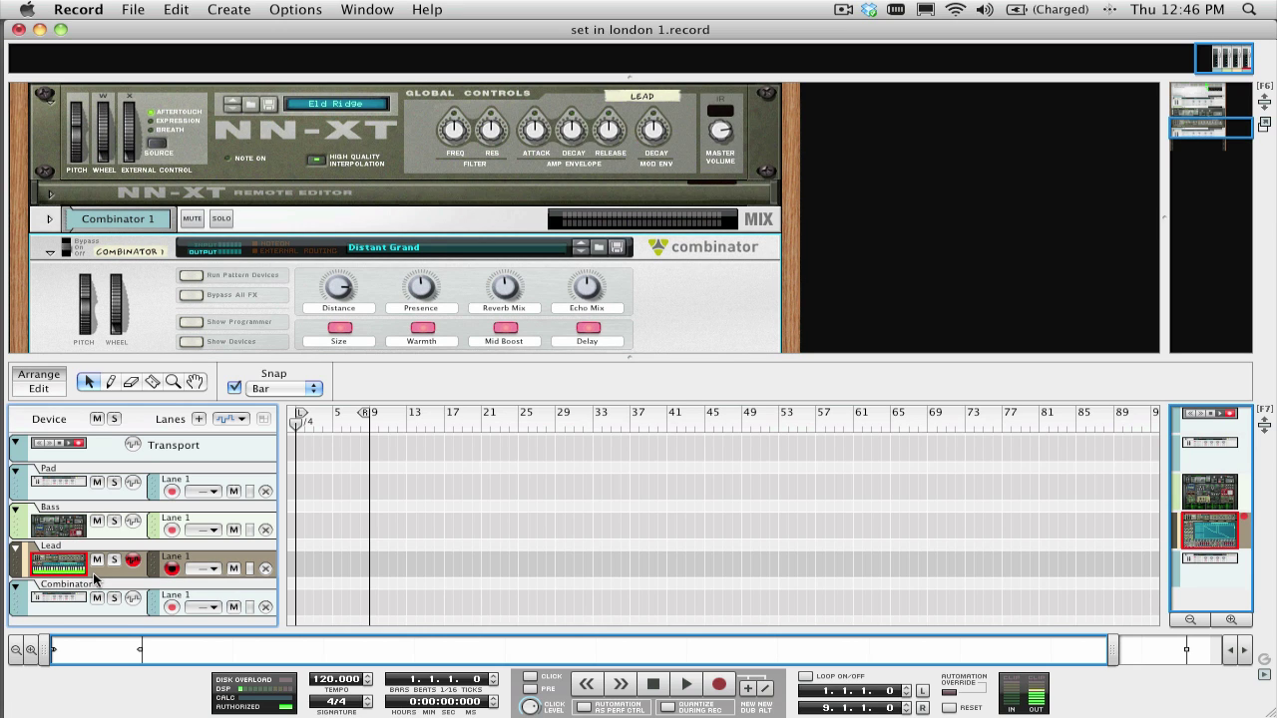
key("Down")
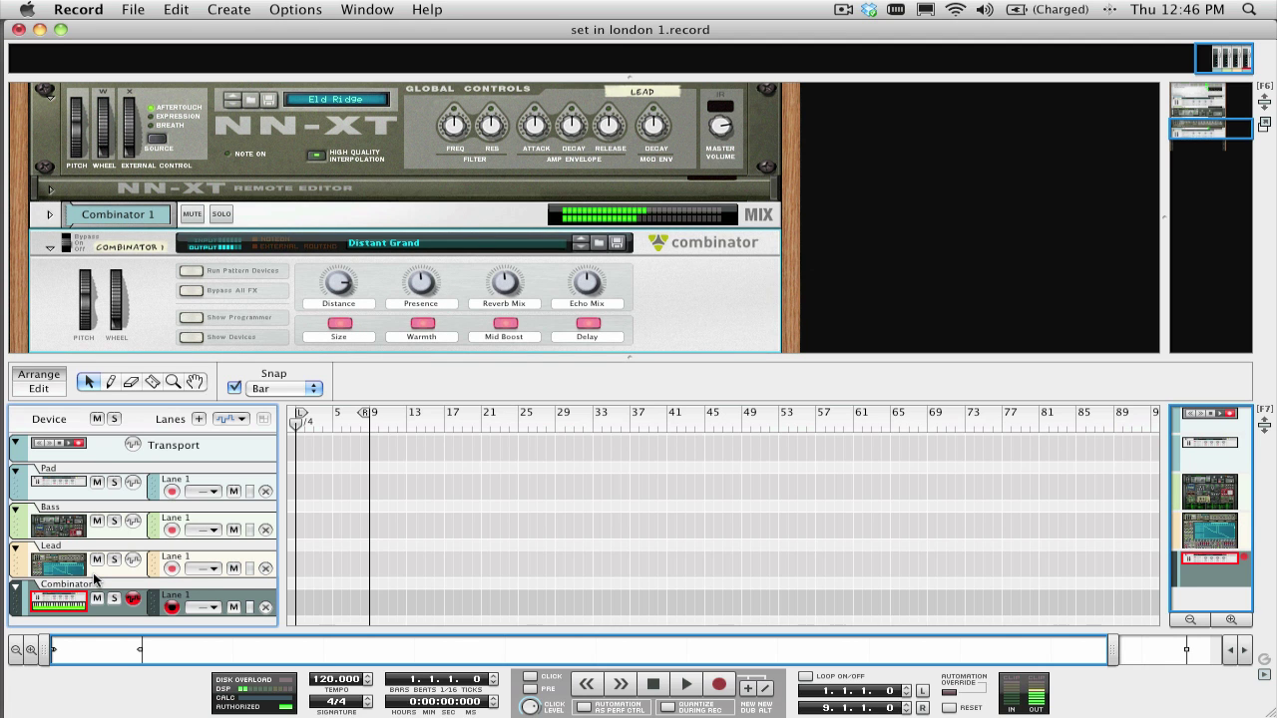
key("Up")
key("Up")
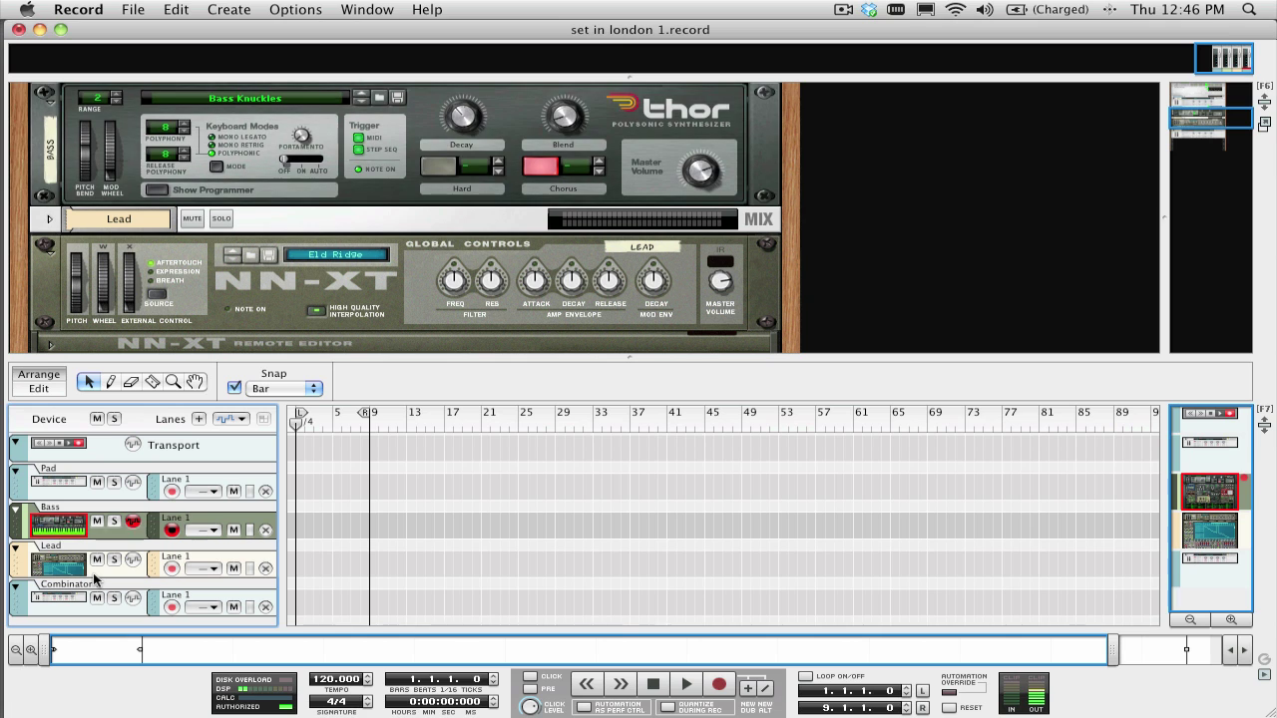
key("Up")
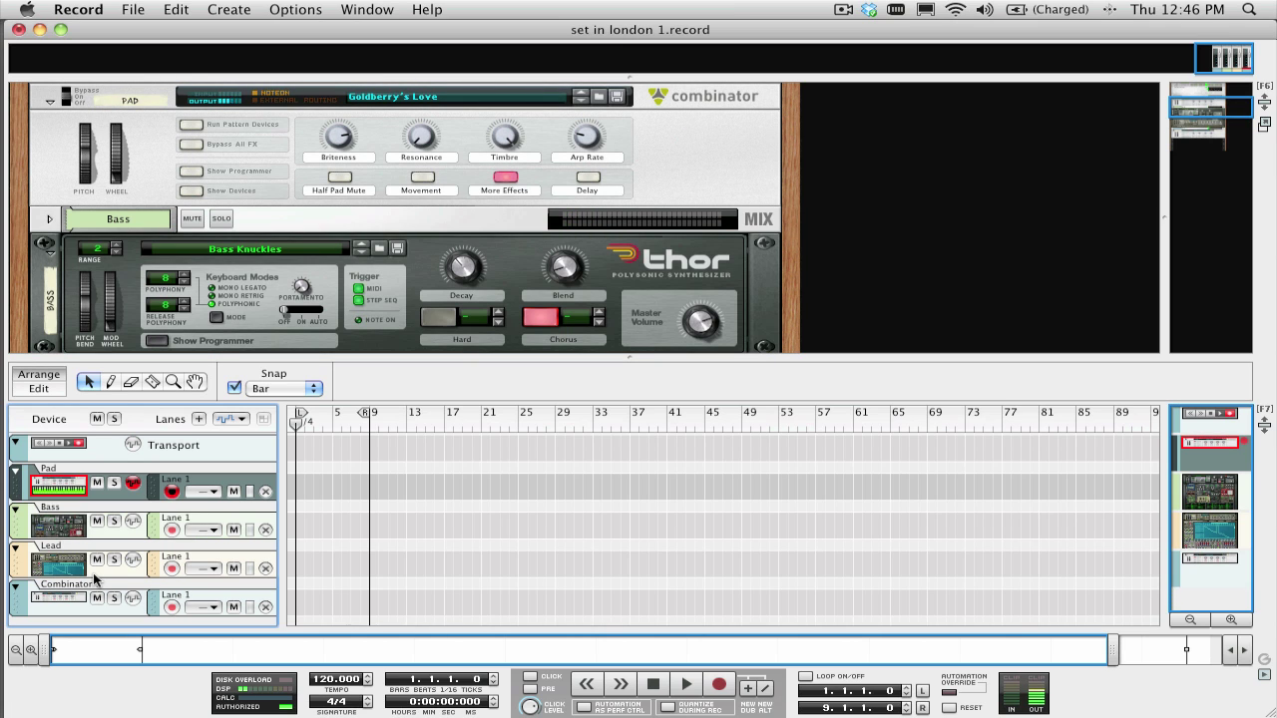
key("Down")
key("Down")
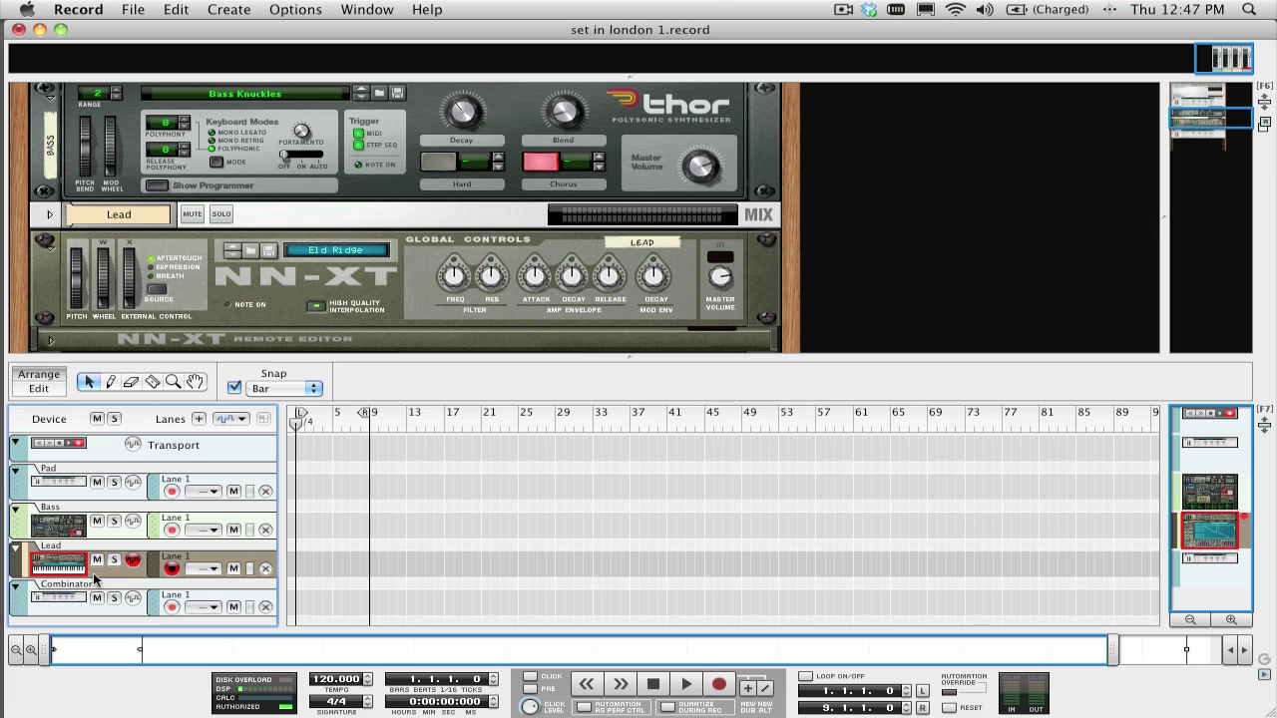
key("Down")
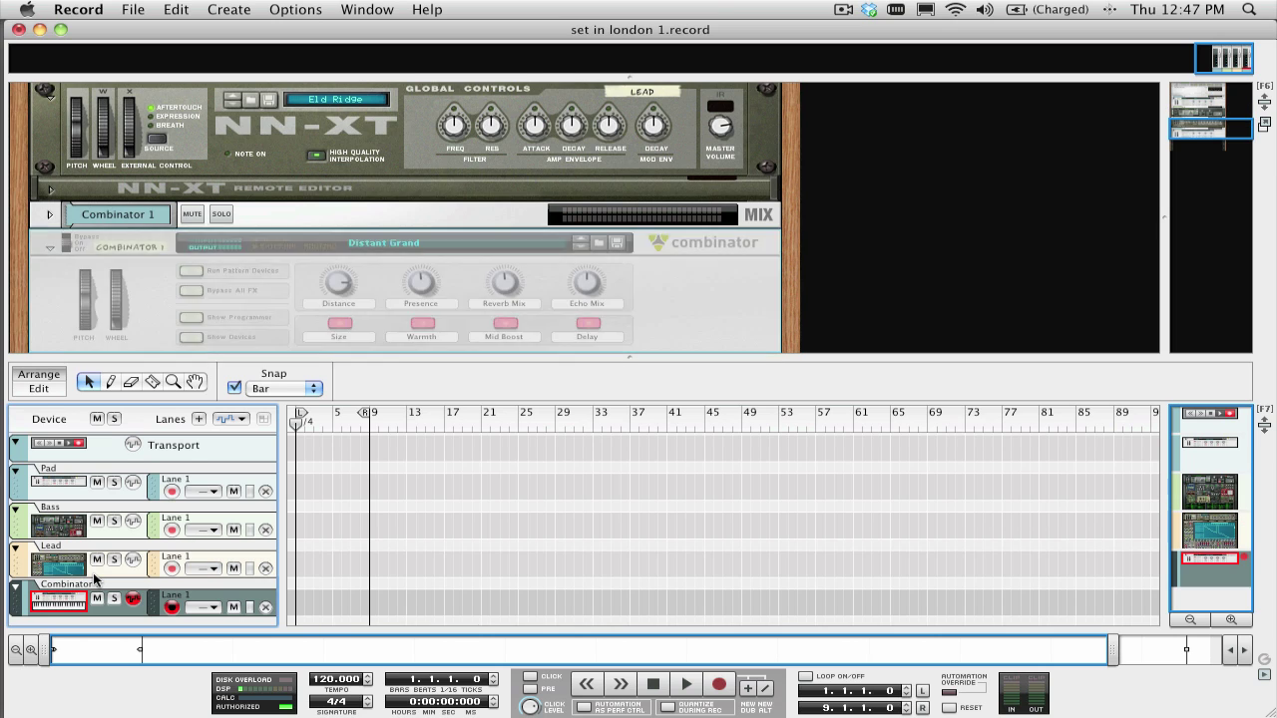
key("Up")
key("Up")
key("Up")
key("Down")
key("Down")
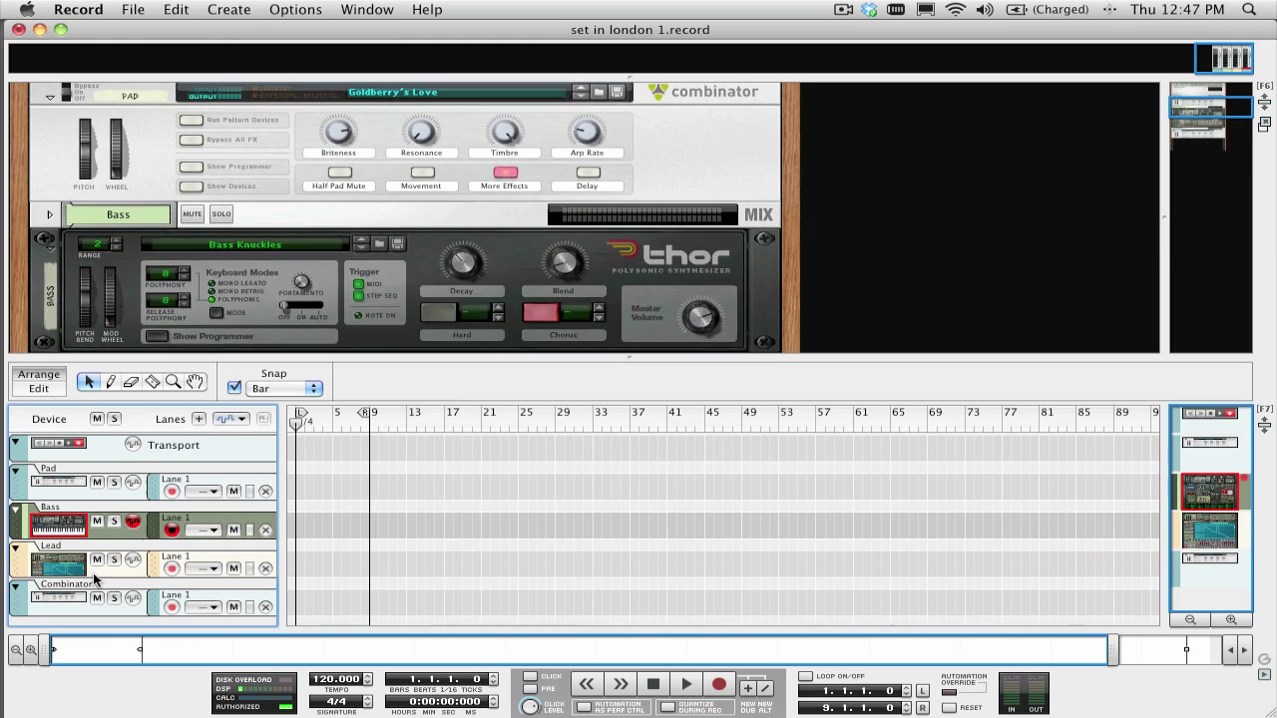
key("Down")
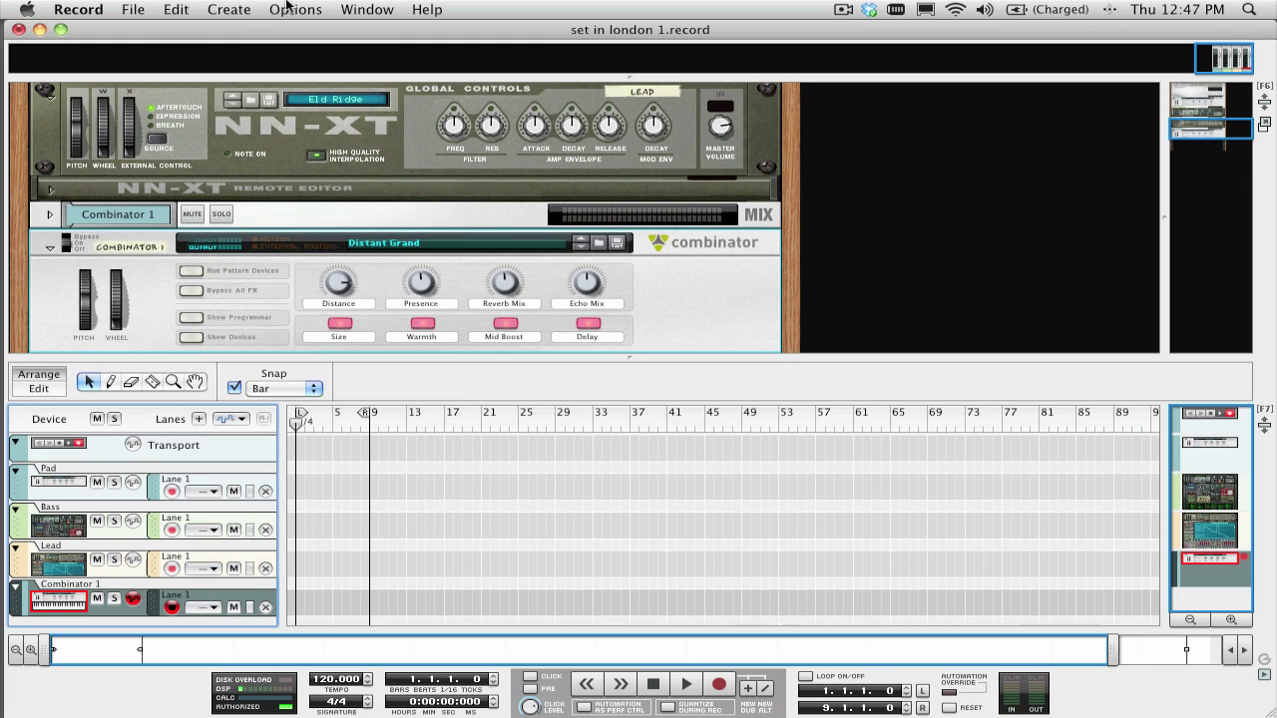
left_click(288, 8)
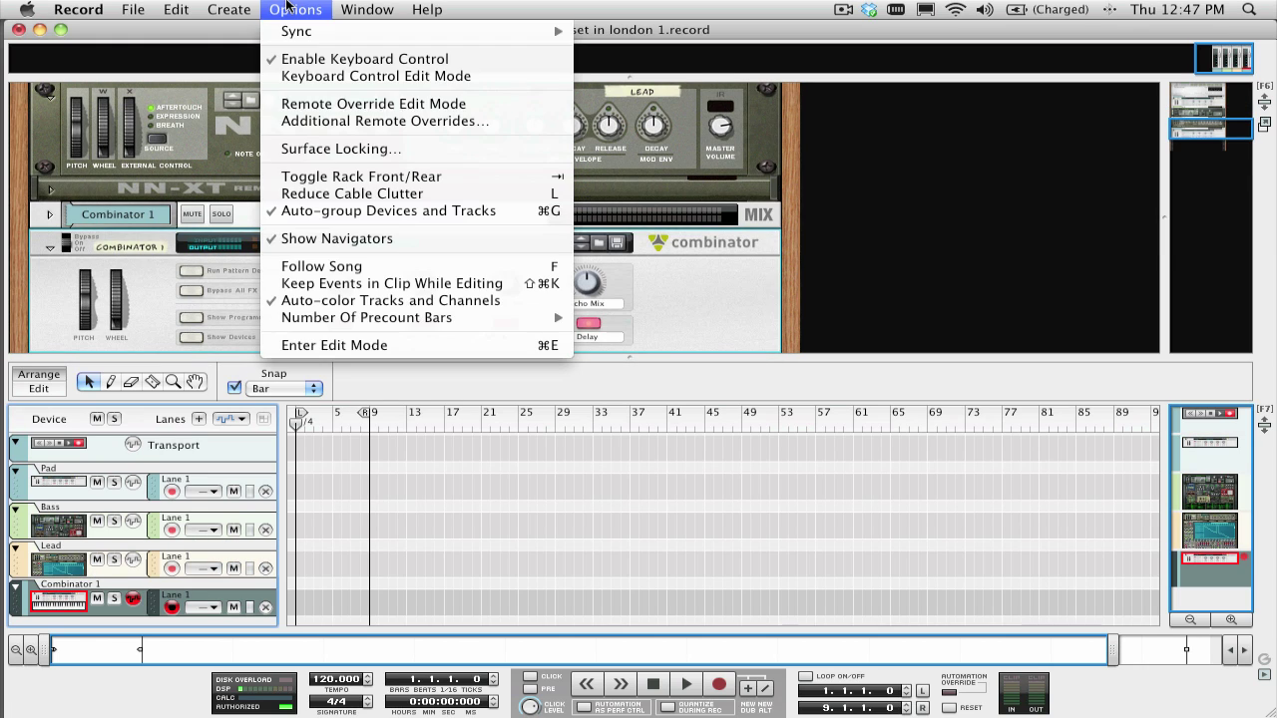
left_click(323, 124)
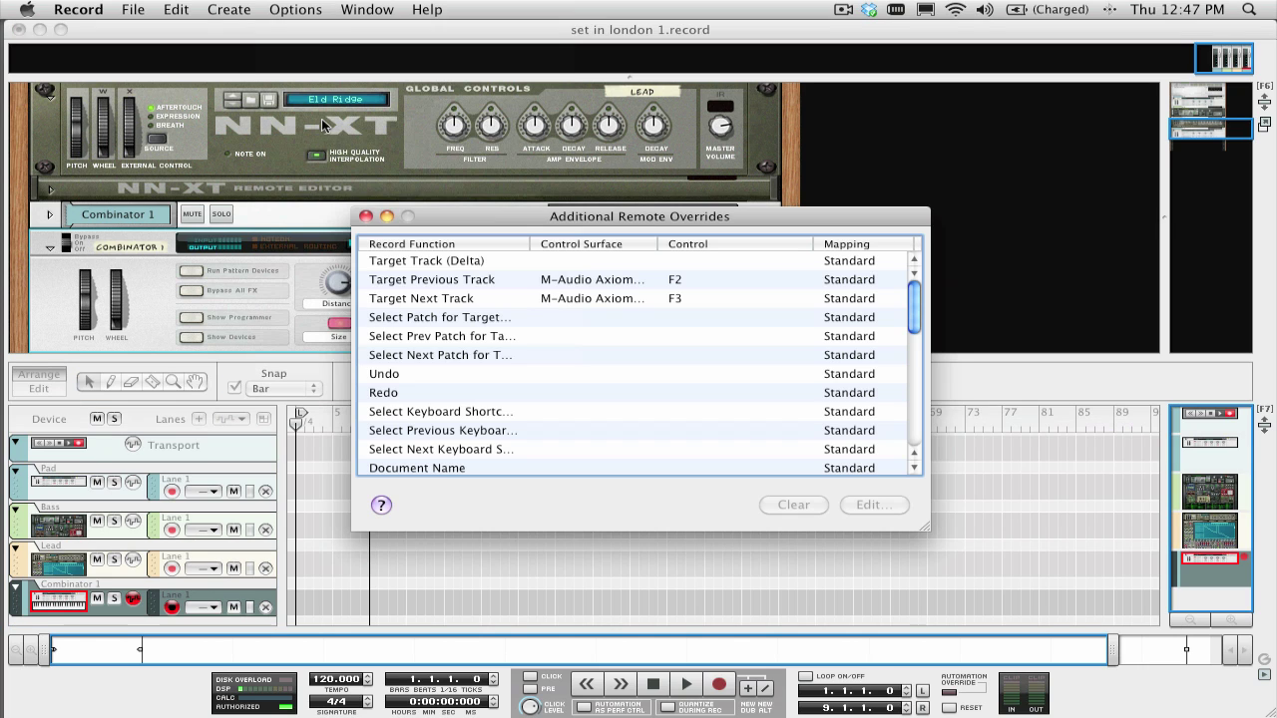
left_click(399, 282)
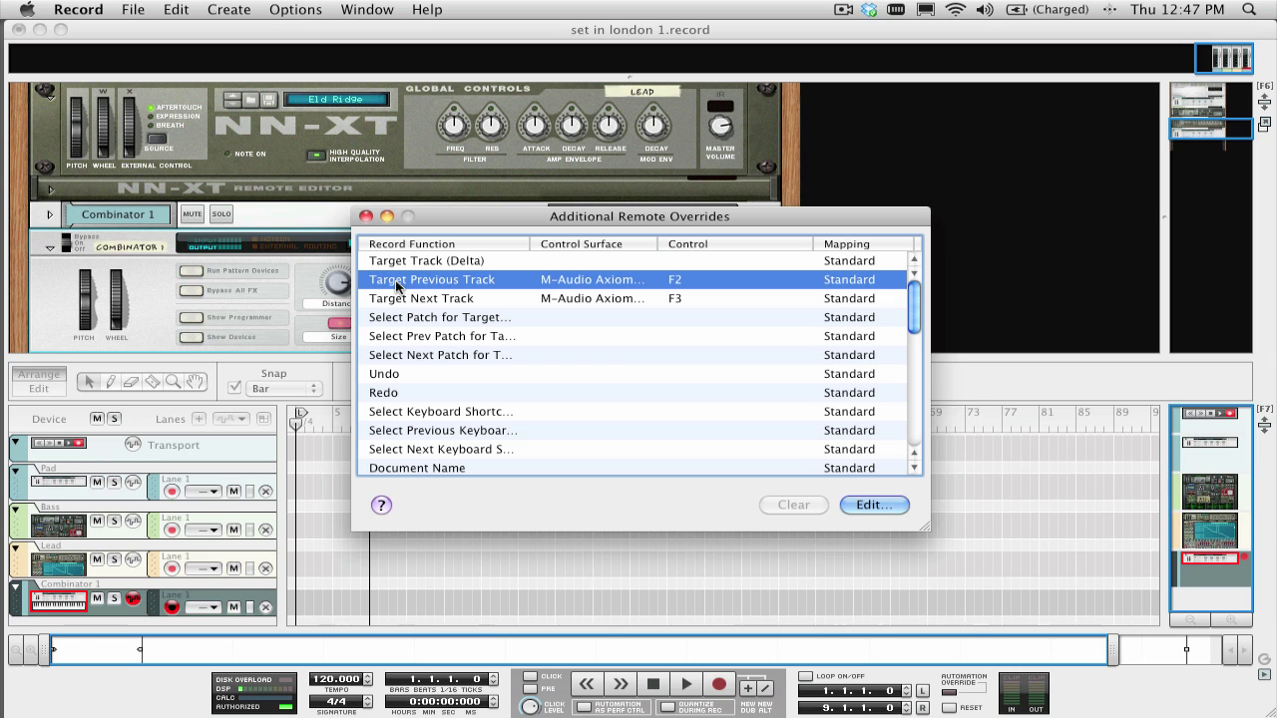
left_click(870, 503)
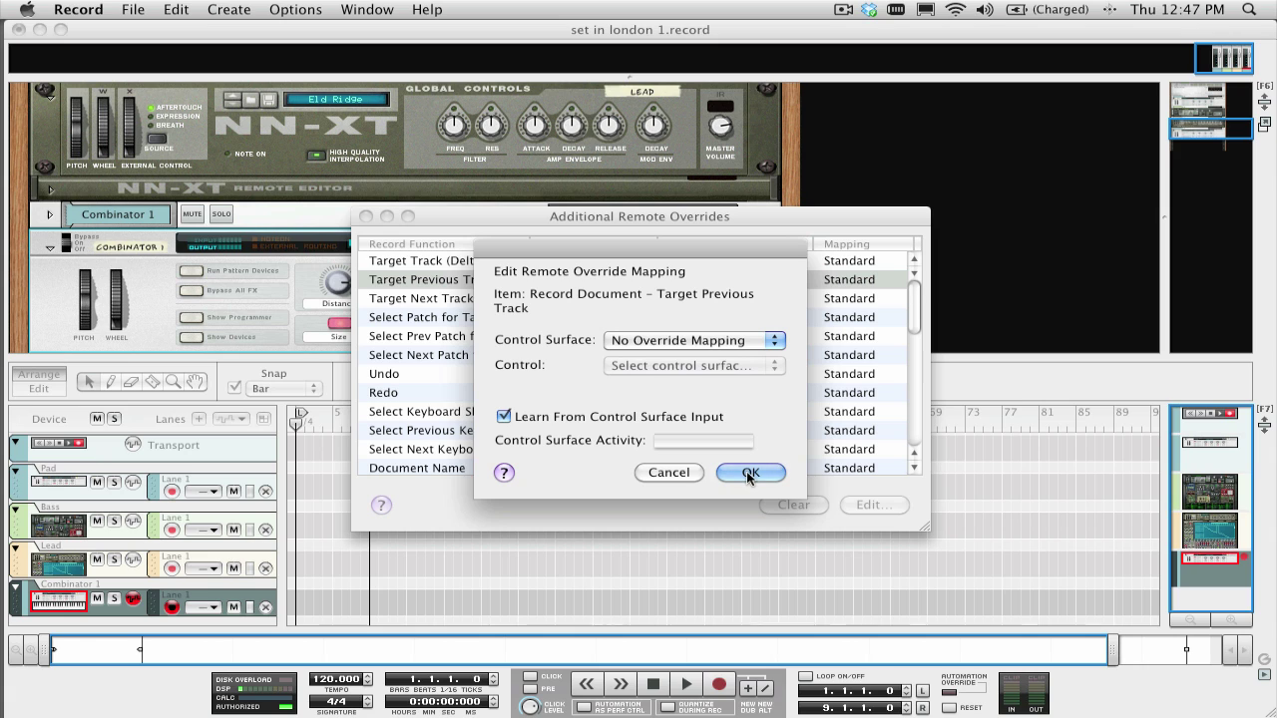
left_click(678, 473)
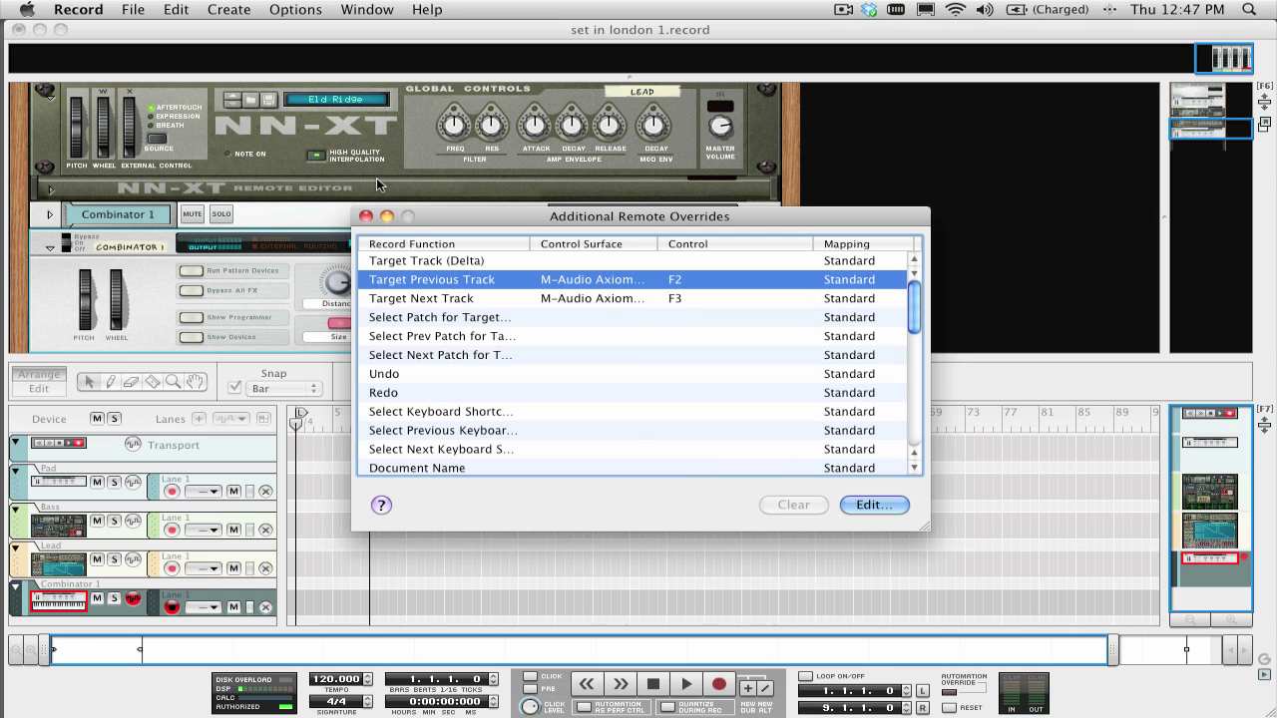
left_click(365, 216)
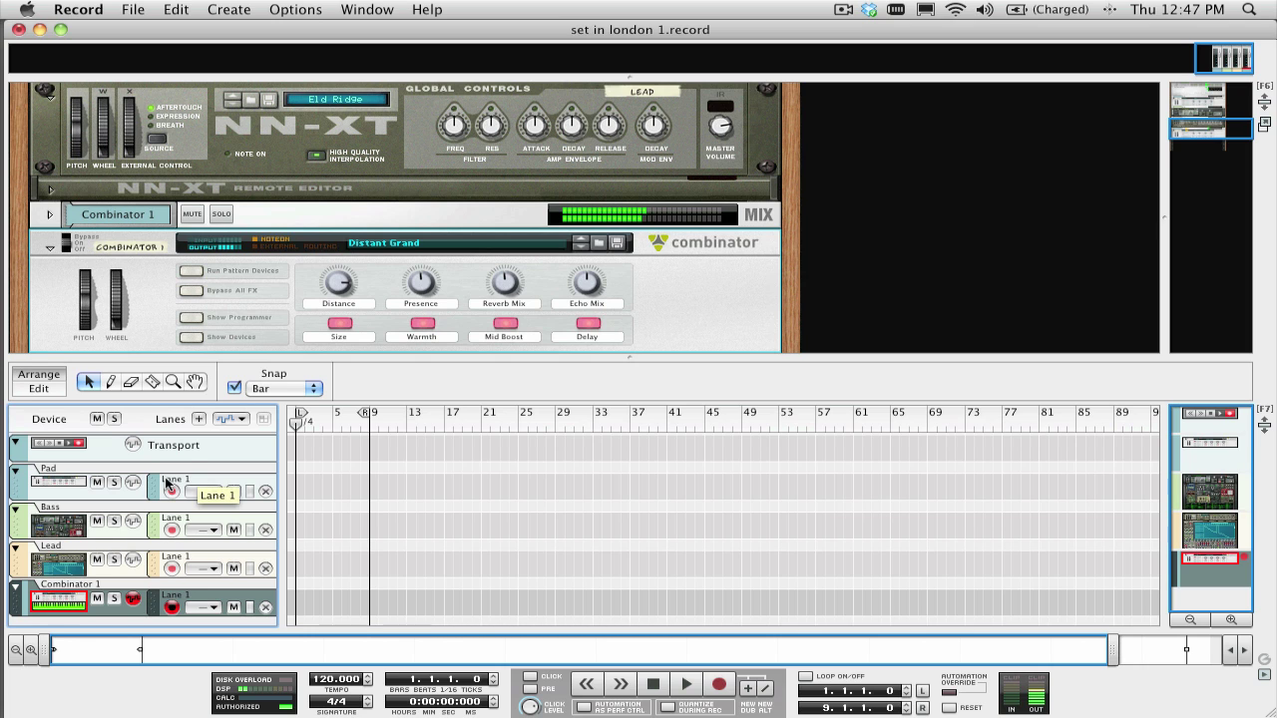
- Step track focus up through Lead and Pad, then back down to Bass
key("Up")
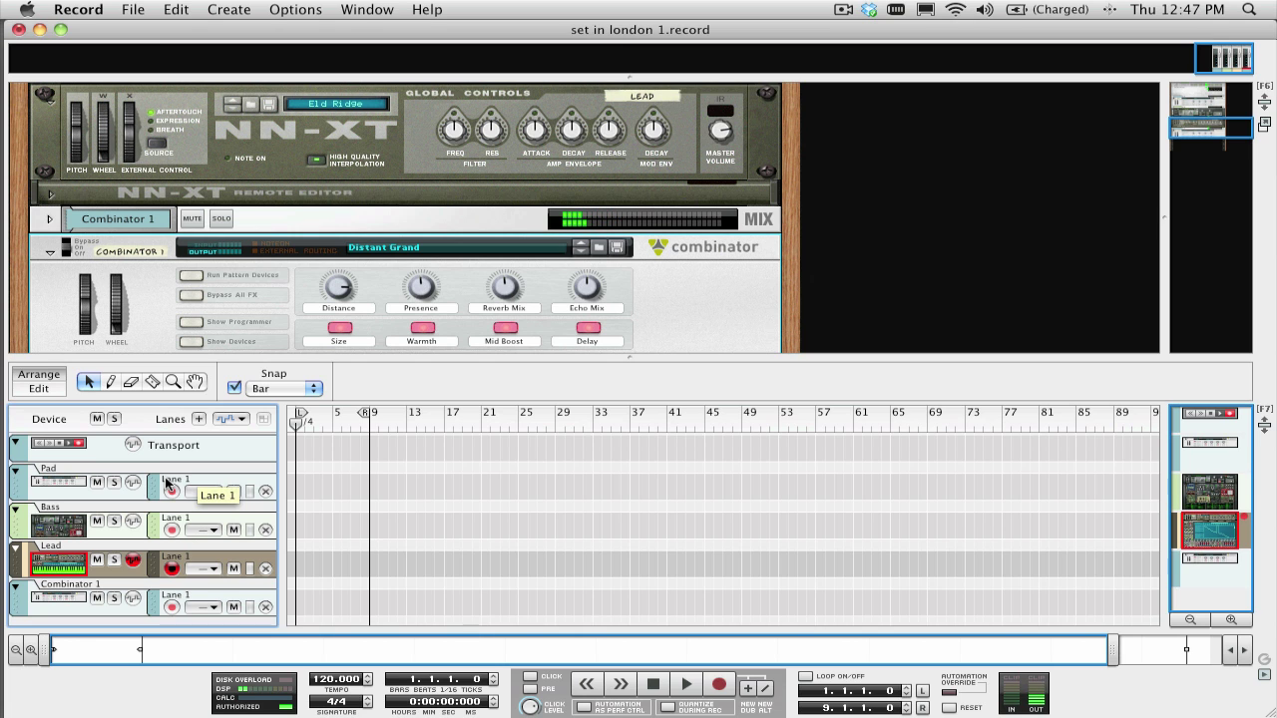
key("Up")
key("Up")
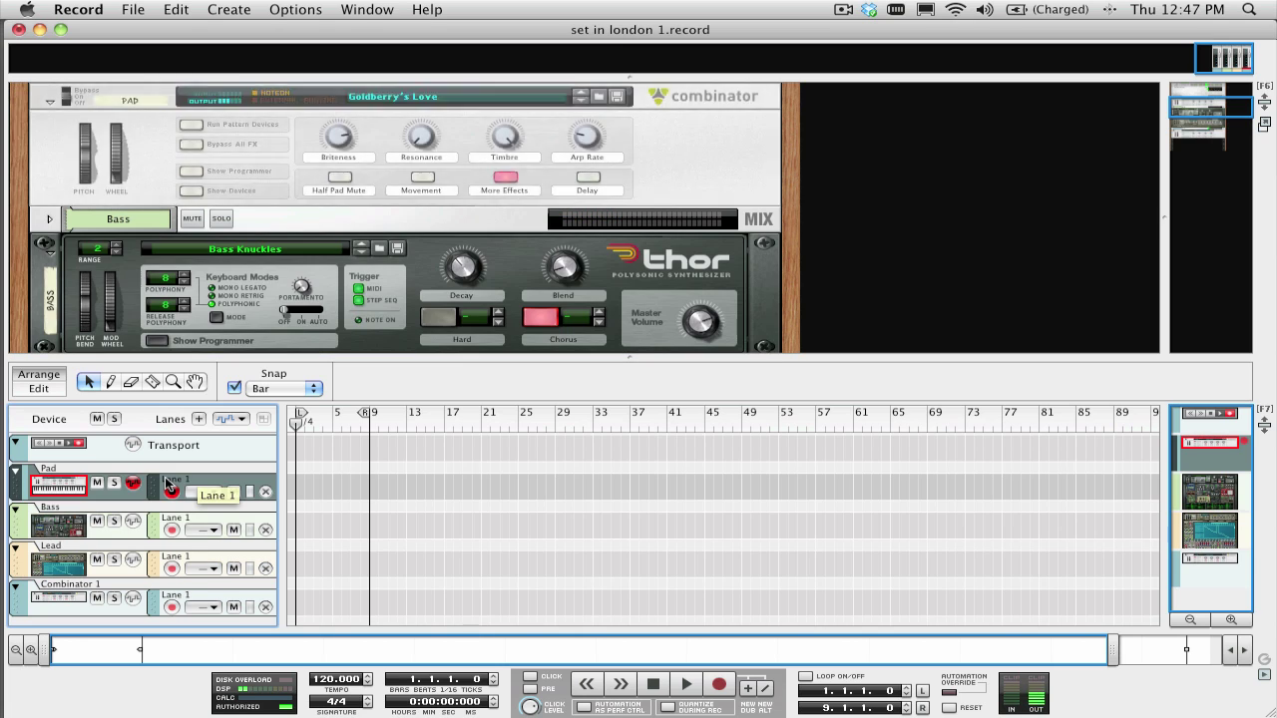
key("Down")
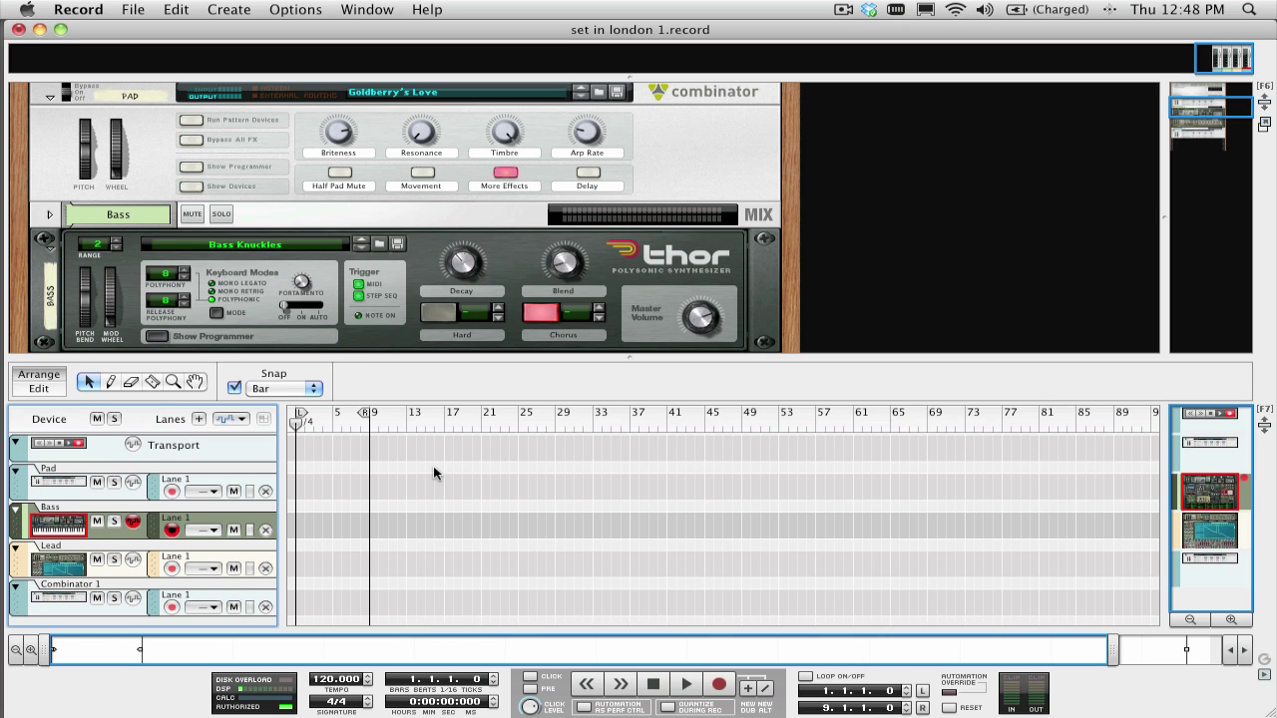
- Create a new sampler instrument loaded with the GrandPiano.sxt patch
left_click(136, 9)
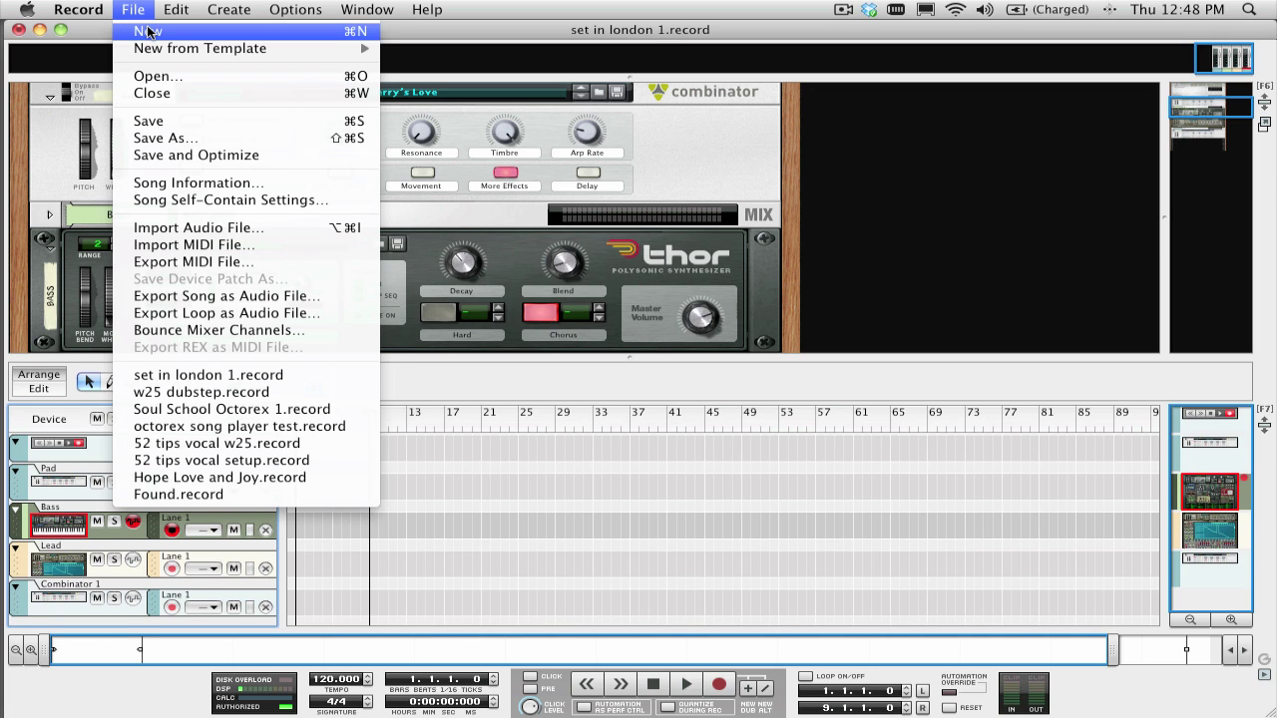
left_click(148, 31)
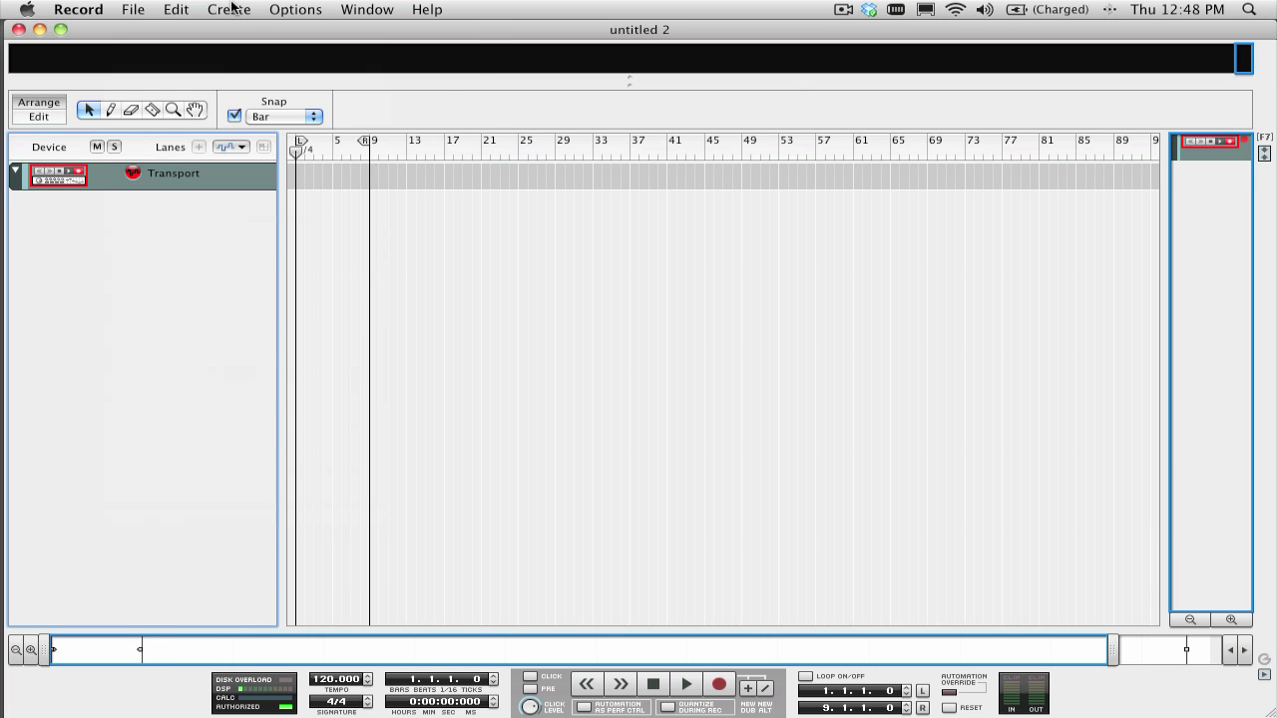
left_click(229, 9)
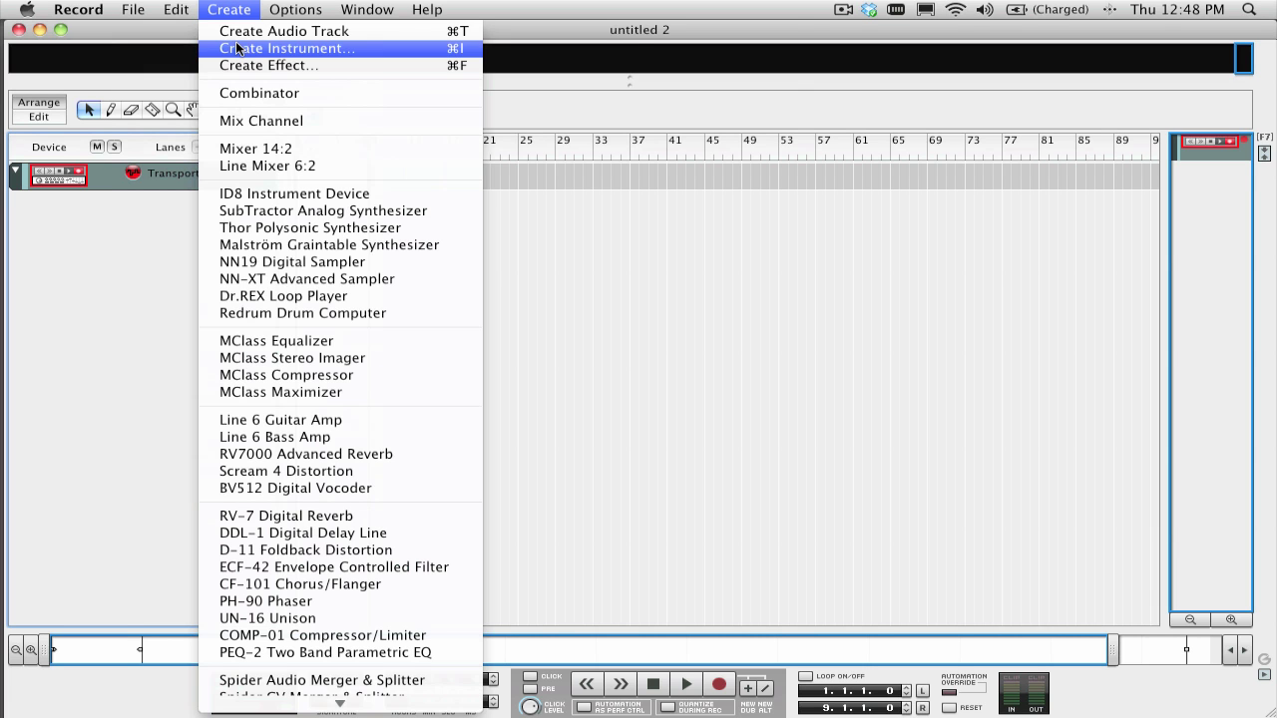
left_click(239, 46)
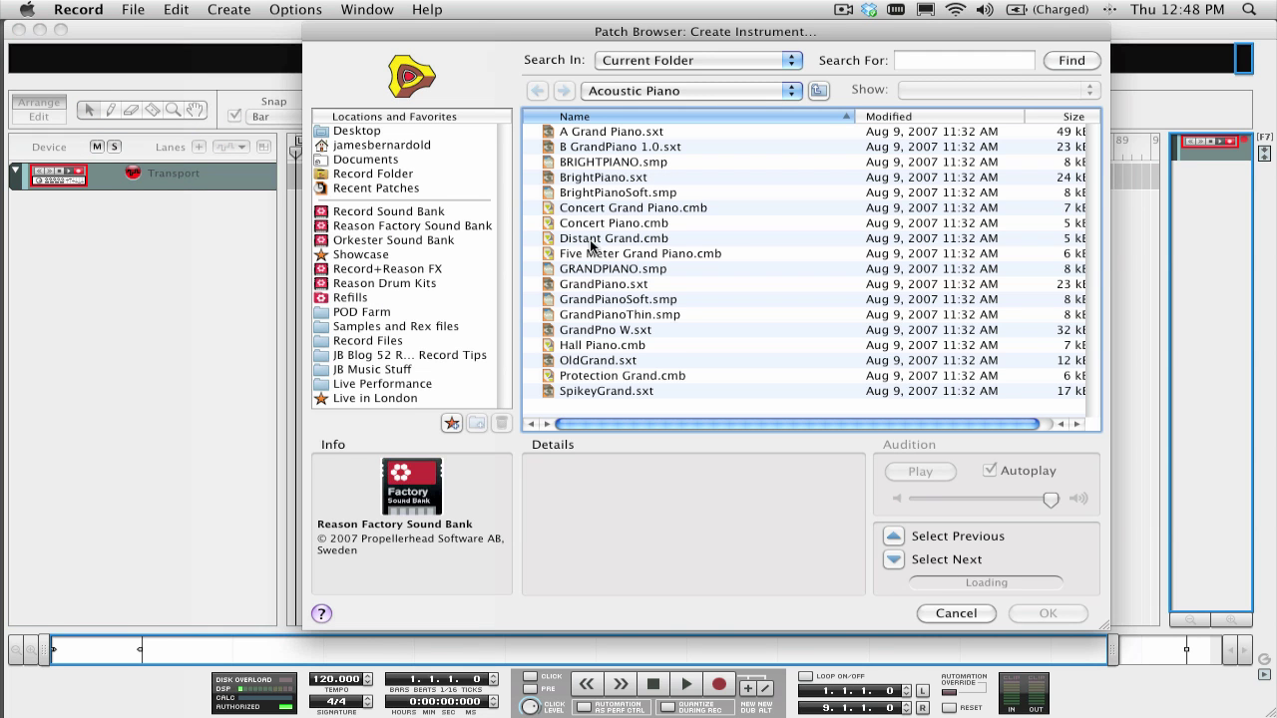
left_click(590, 281)
double_click(583, 283)
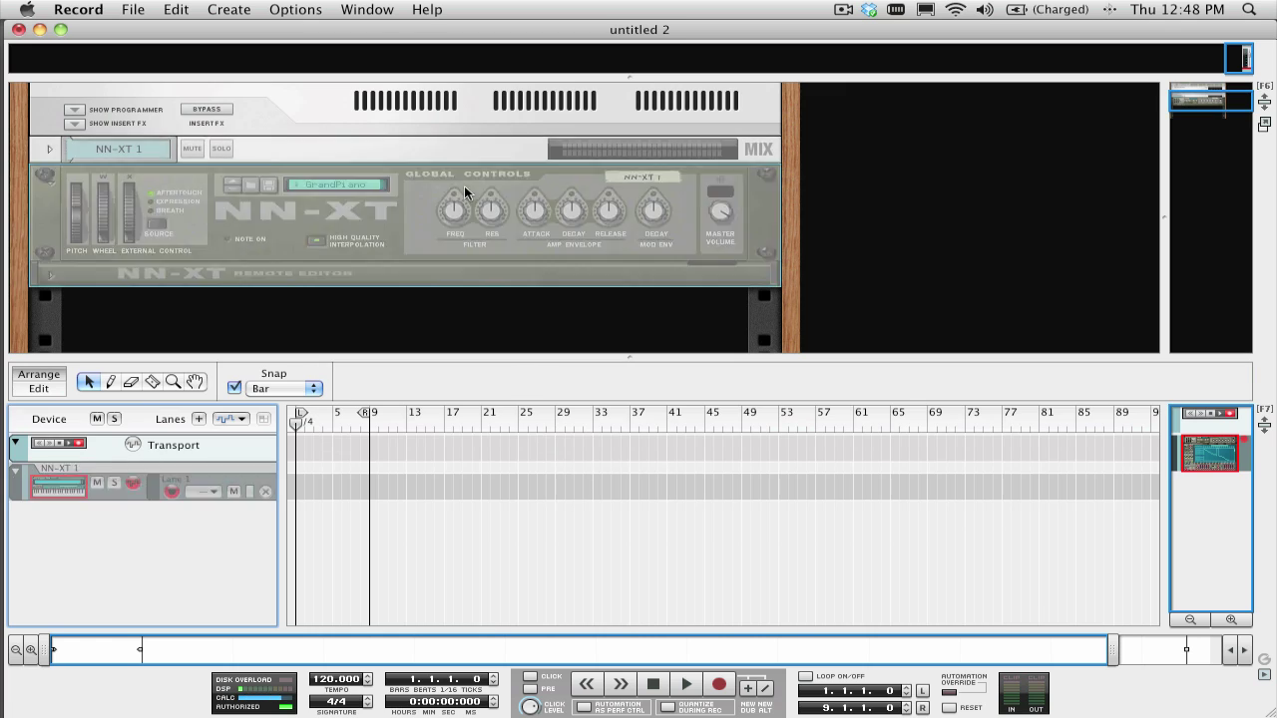
- Add another instrument with the Fascination Street Bass patch from Bass > Electric Bass
left_click(229, 9)
left_click(239, 49)
left_click(677, 92)
left_click(671, 121)
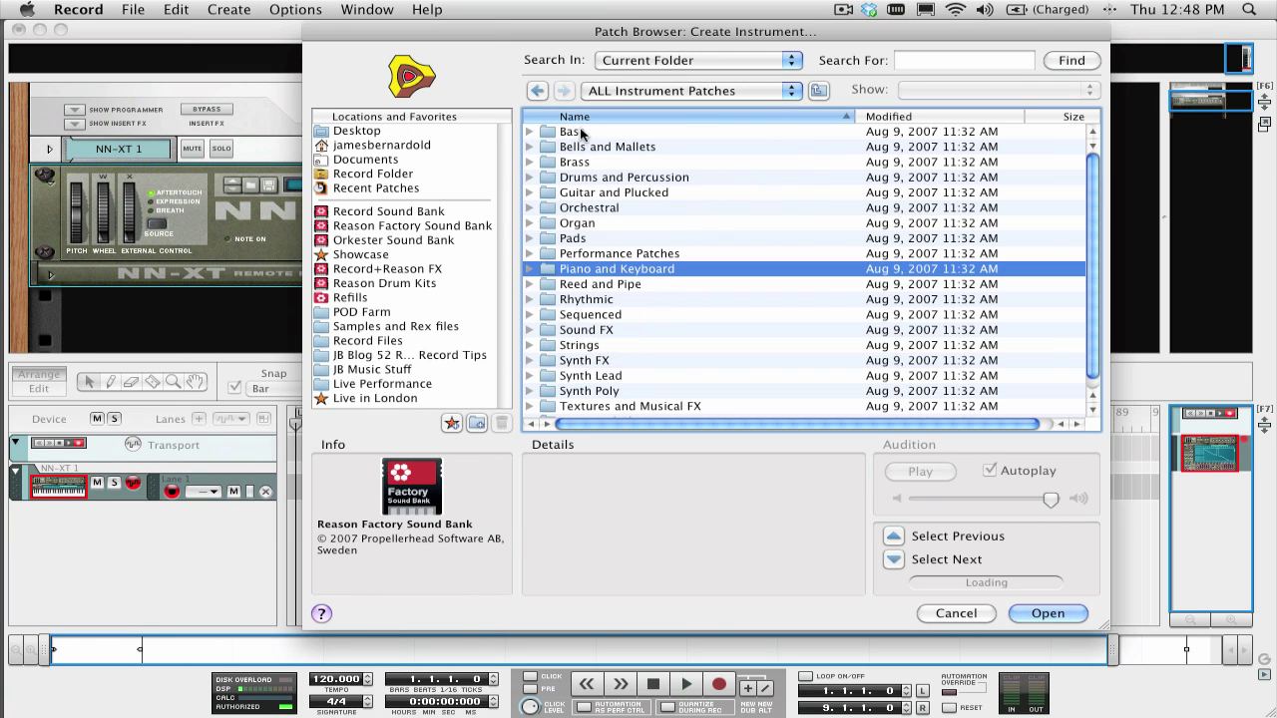
double_click(573, 132)
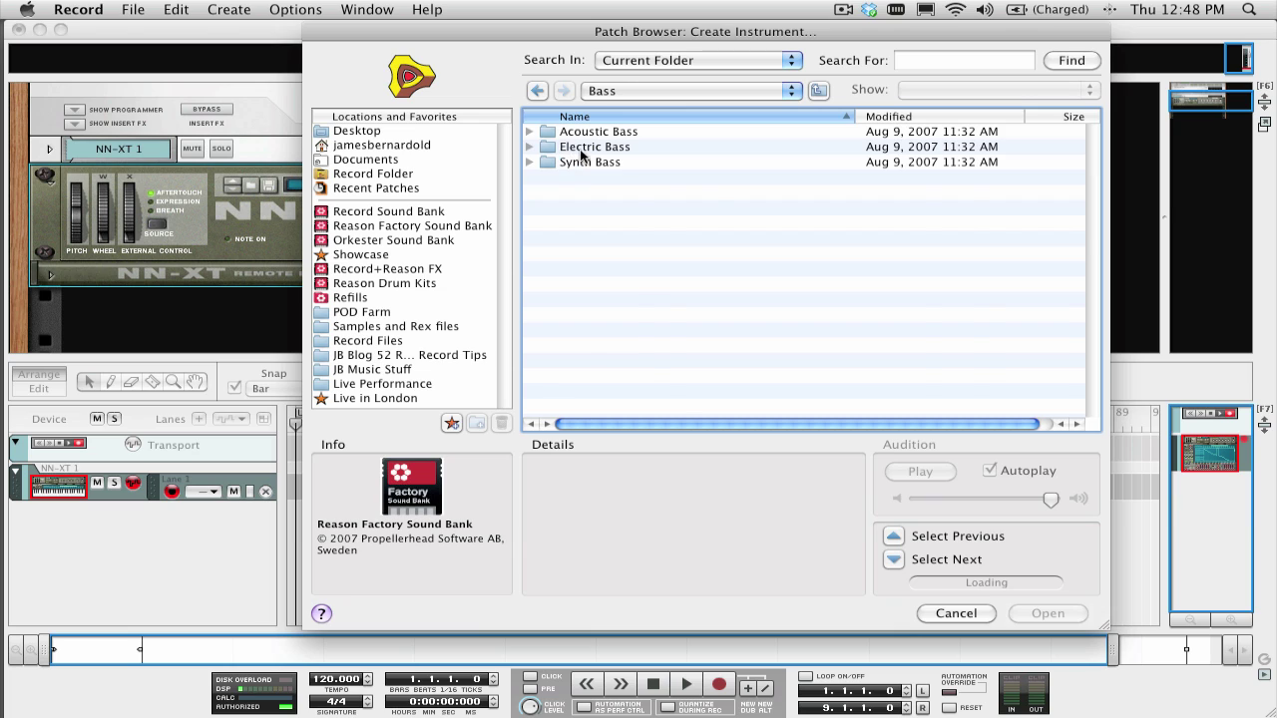
double_click(581, 148)
double_click(606, 250)
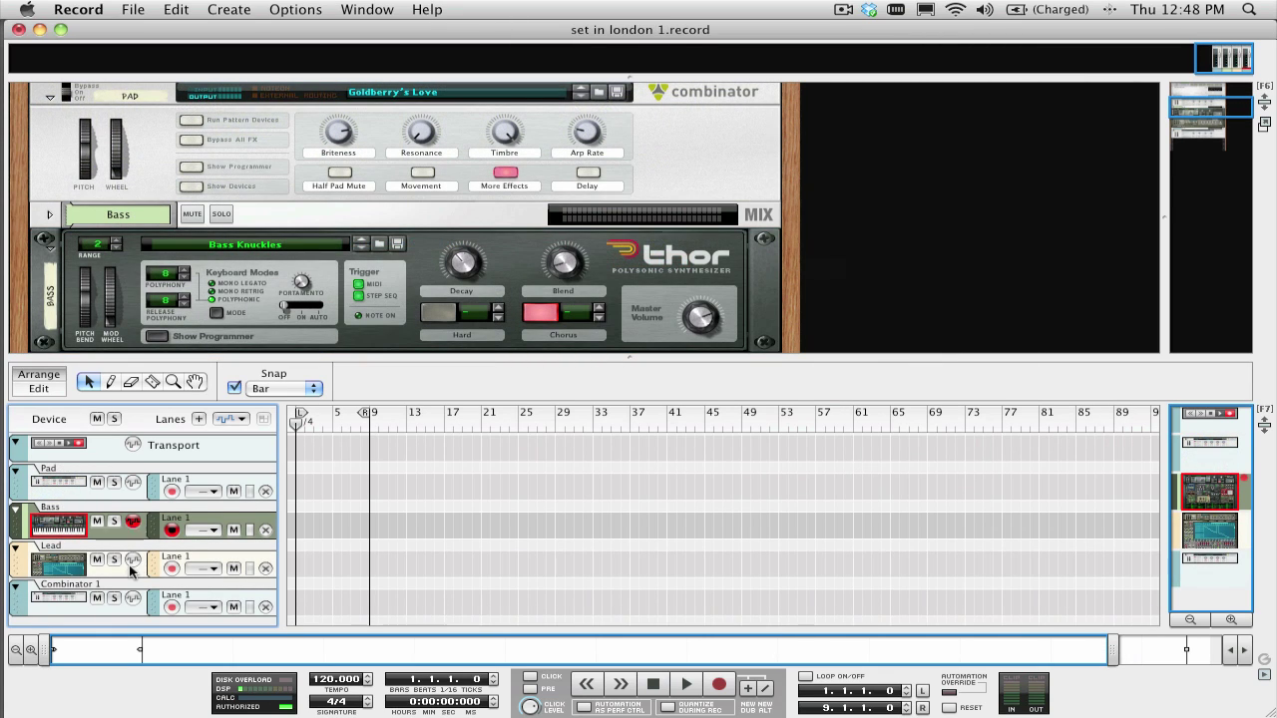
- Create a new Combinator and move the Lead NN-XT sampler into it
left_click(126, 571)
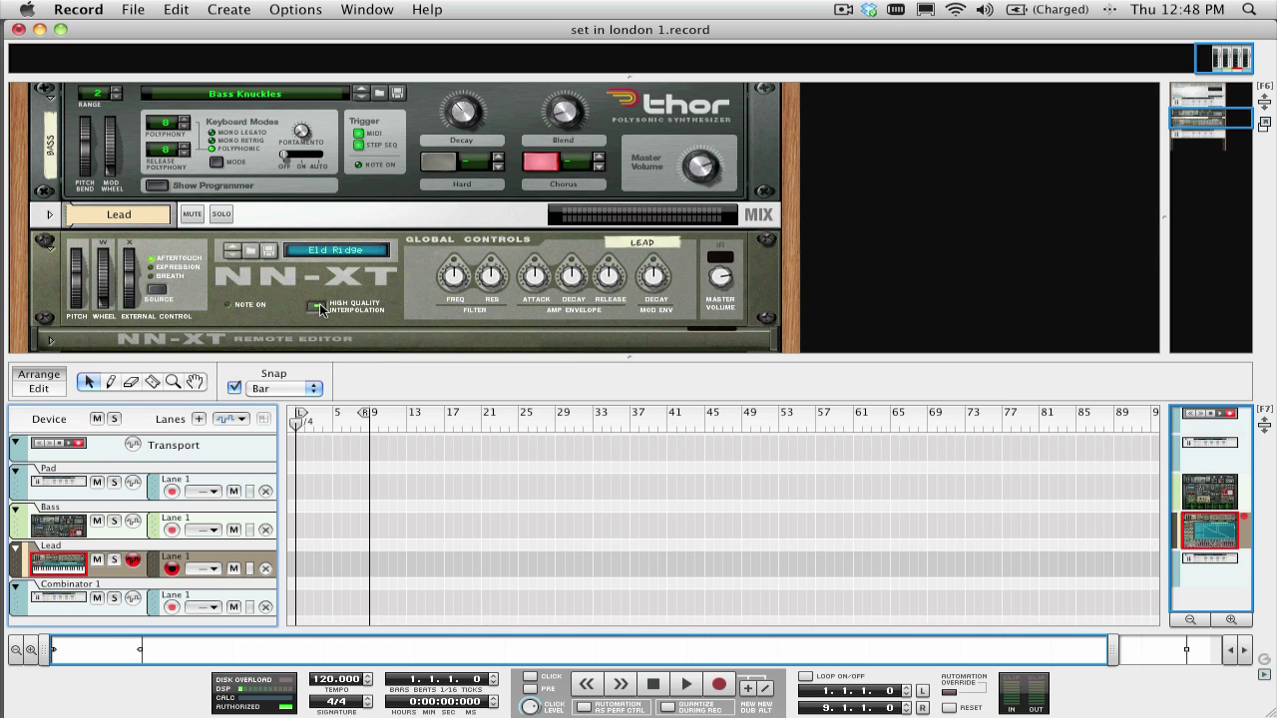
scroll(320, 303, "down", 5)
scroll(319, 303, "up", 6)
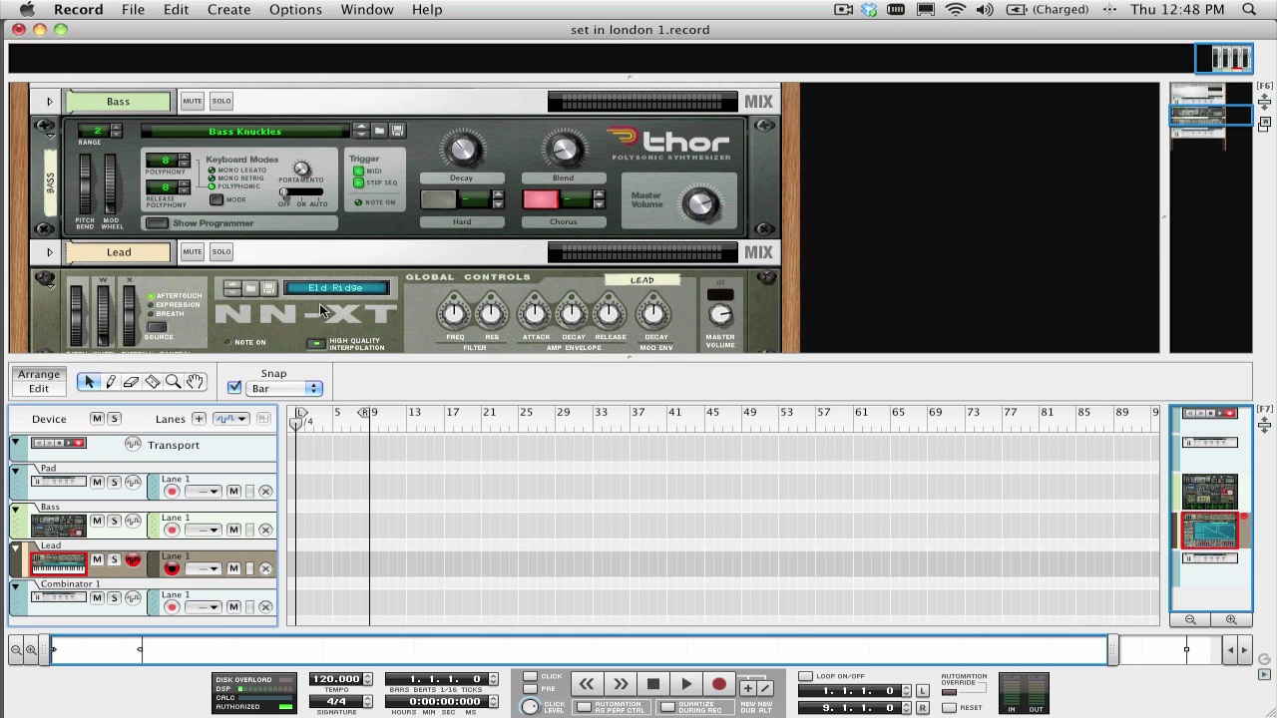
left_click(320, 303)
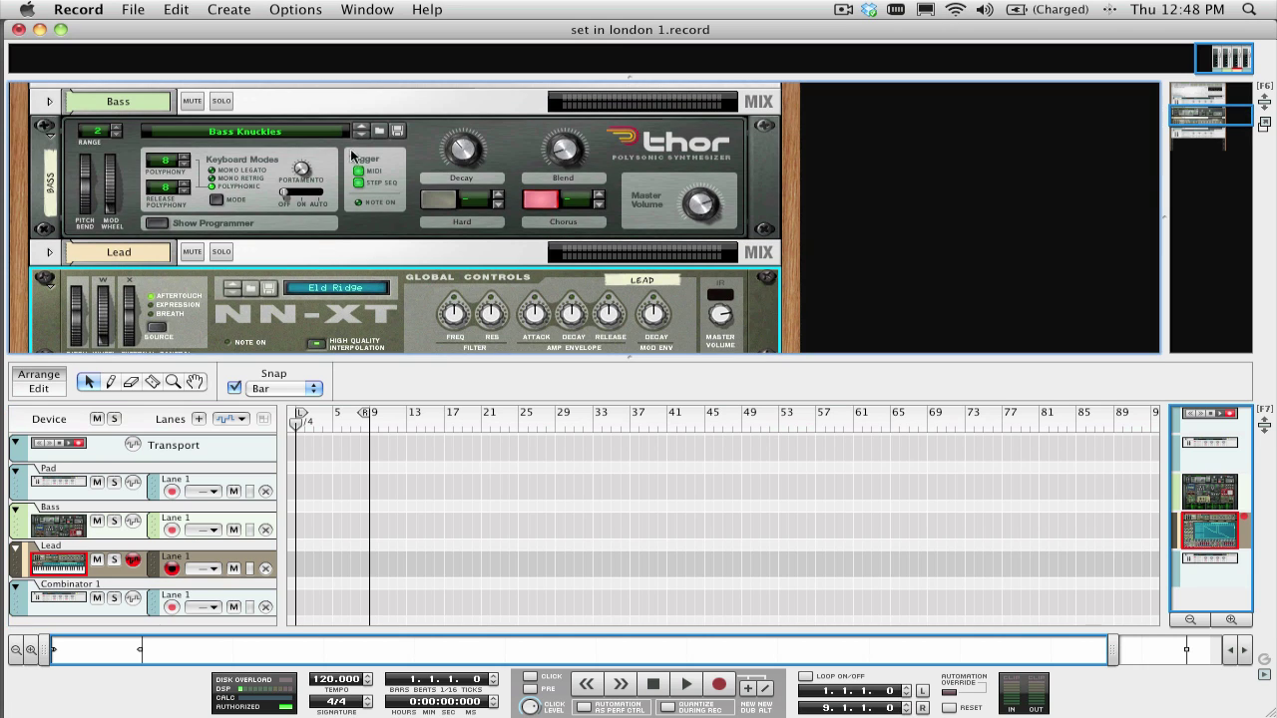
left_click(232, 9)
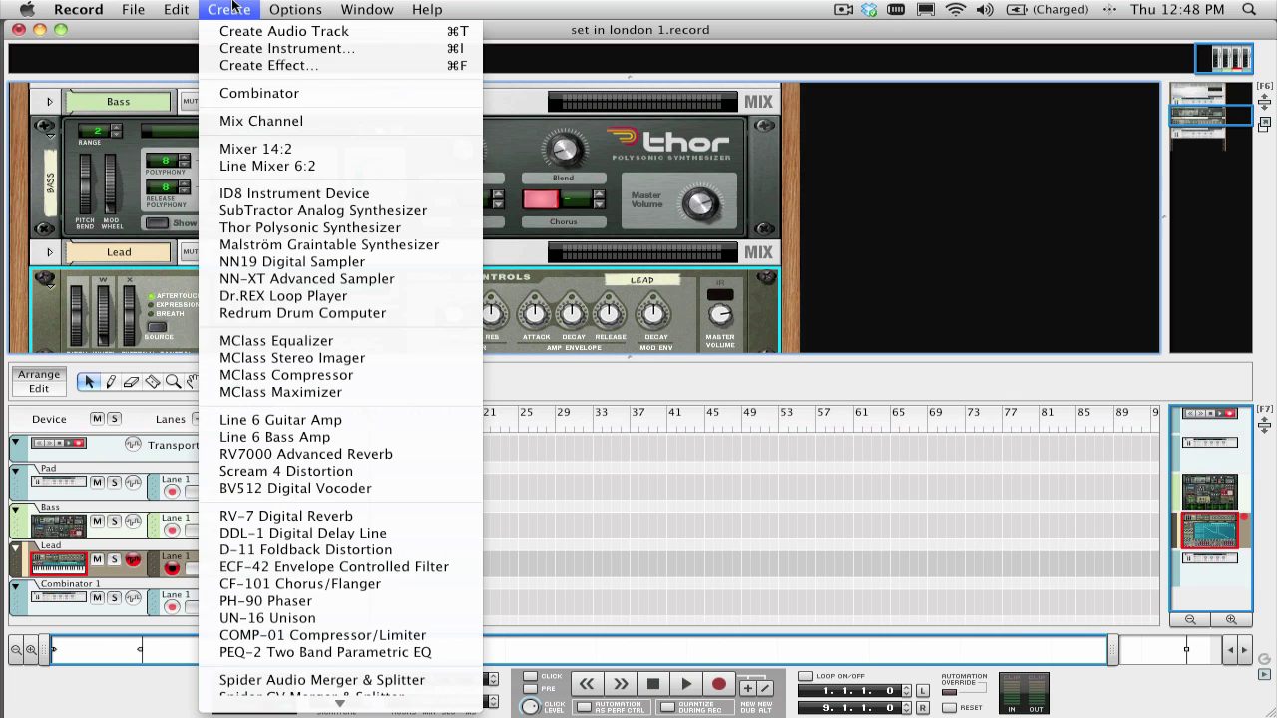
left_click(267, 94)
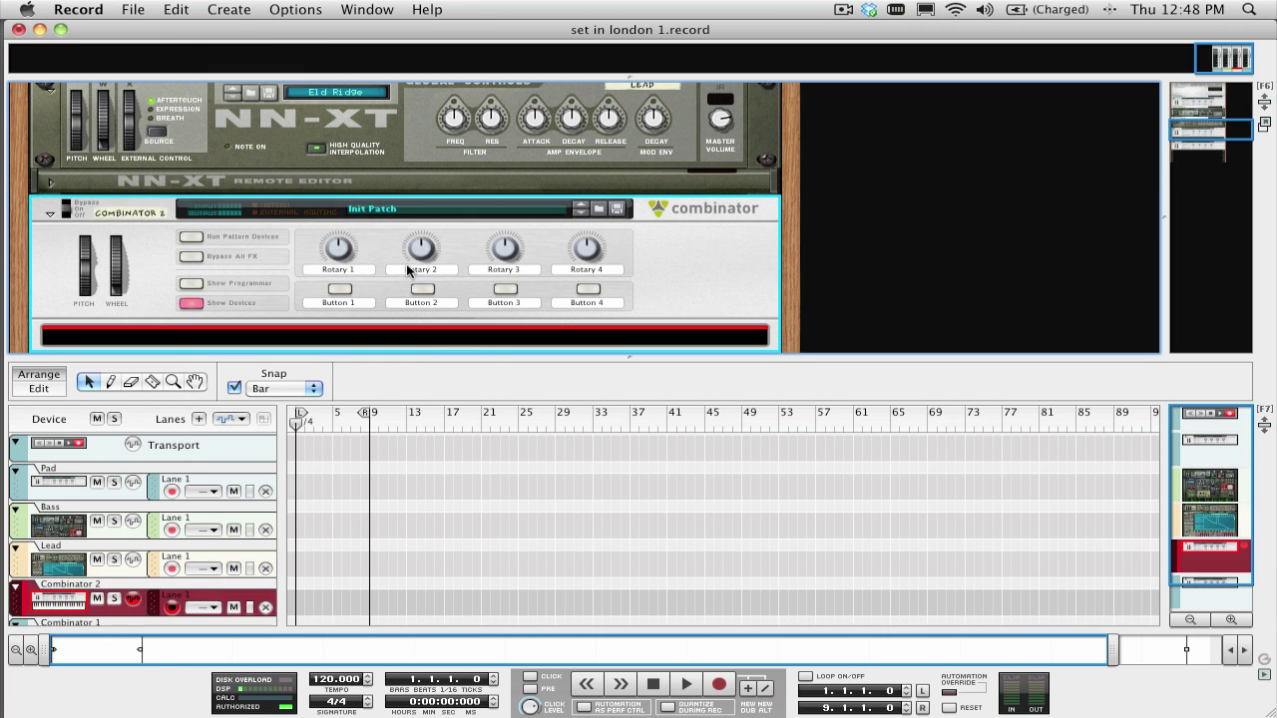
scroll(358, 266, "up", 1)
scroll(381, 190, "up", 1)
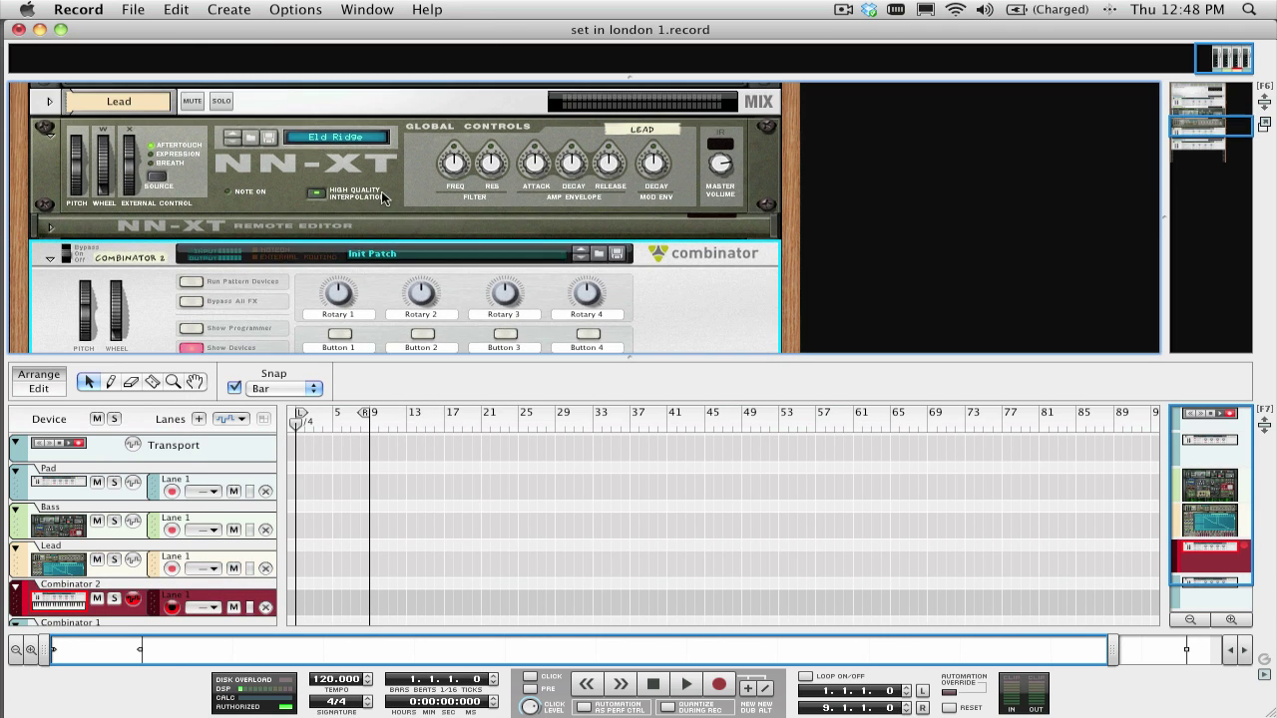
left_click(383, 196)
left_click_drag(387, 207, 364, 276)
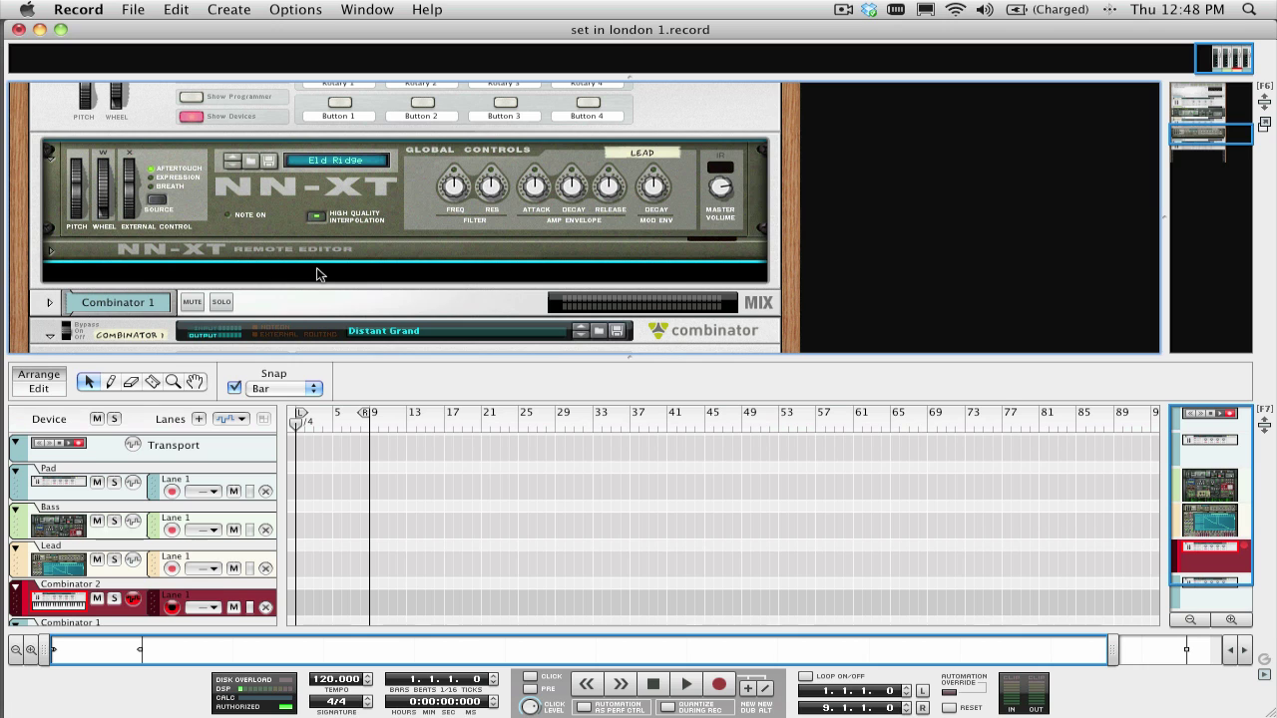
- Add a second NN-XT inside the Combinator and load trigger samples.sxt from the Desktop
left_click(224, 9)
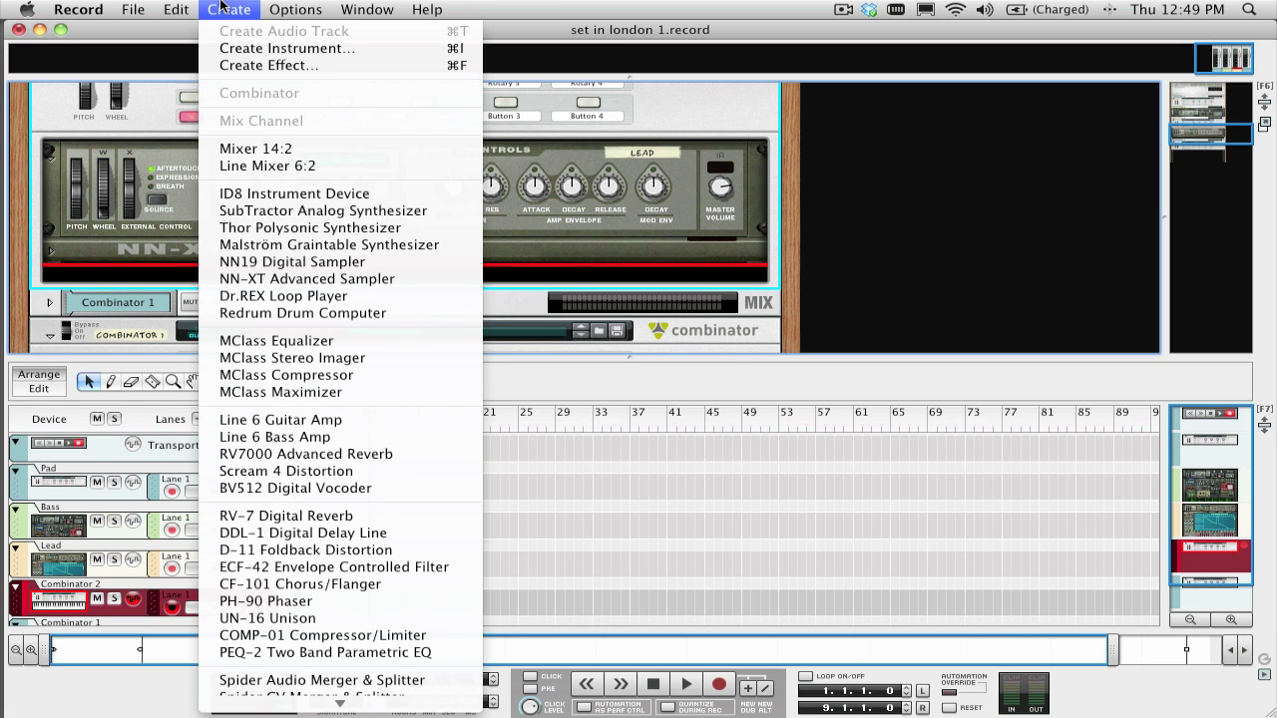
left_click(272, 279)
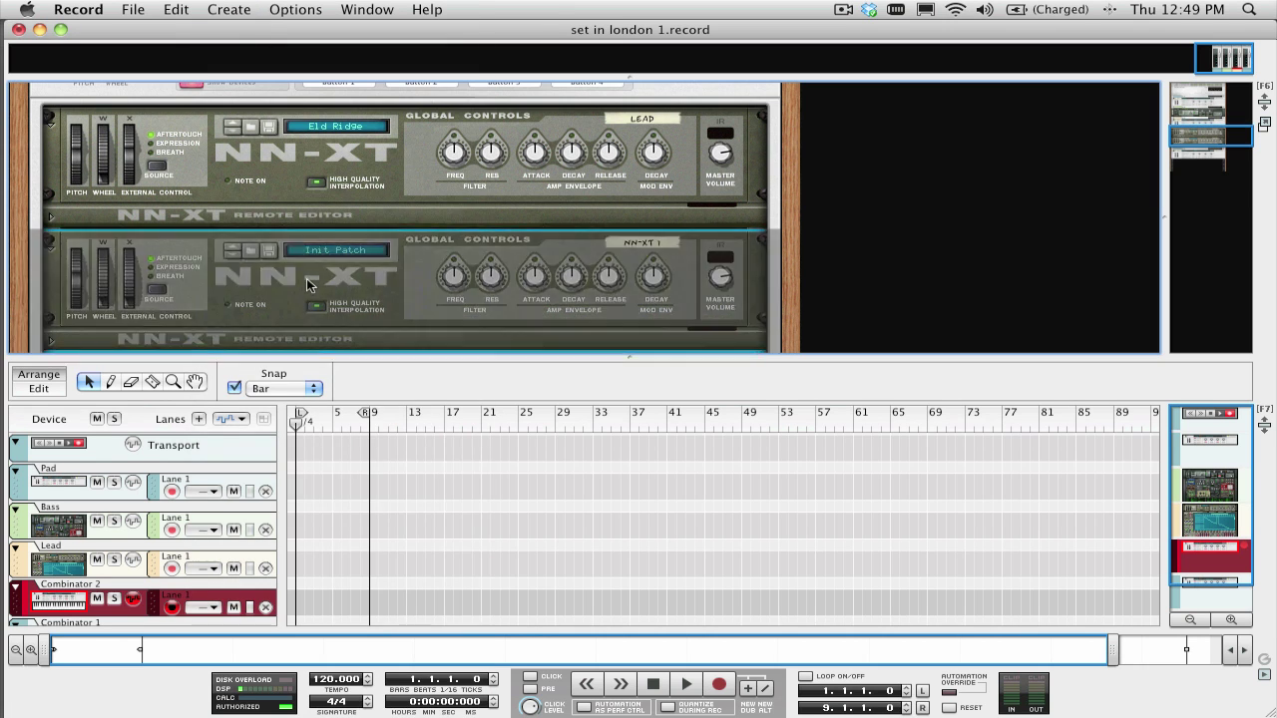
left_click(266, 251)
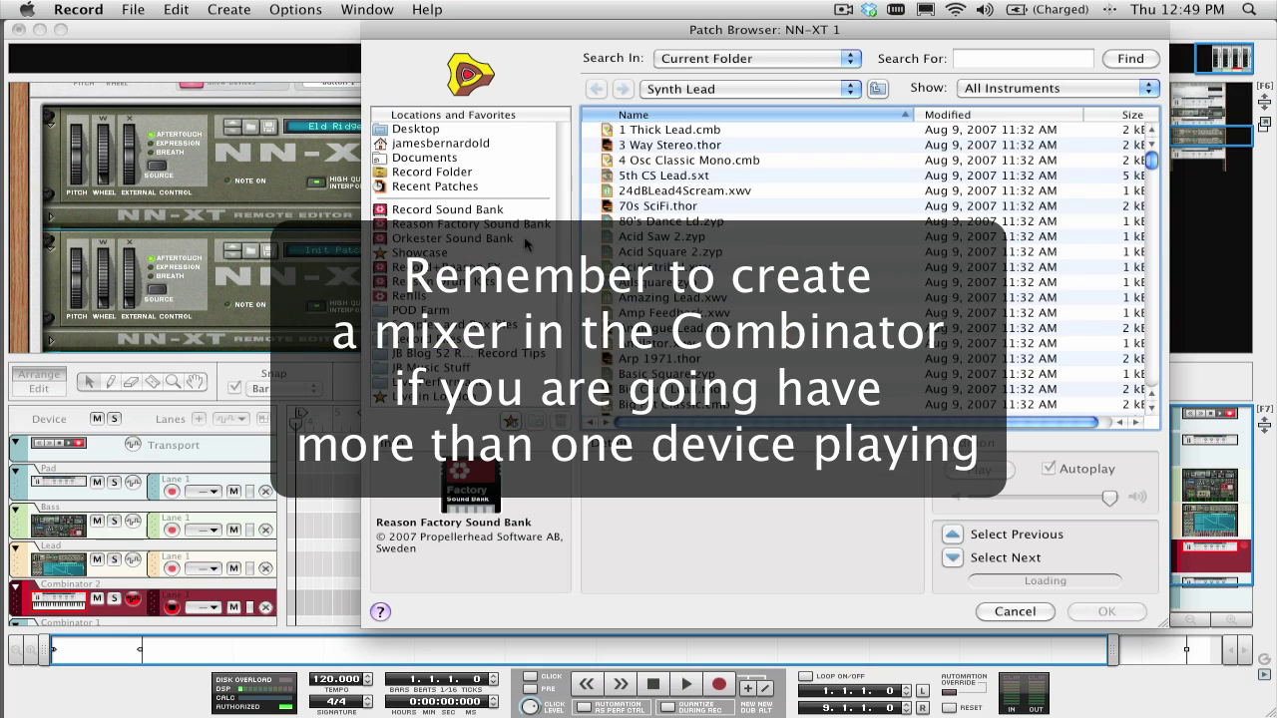
left_click(421, 131)
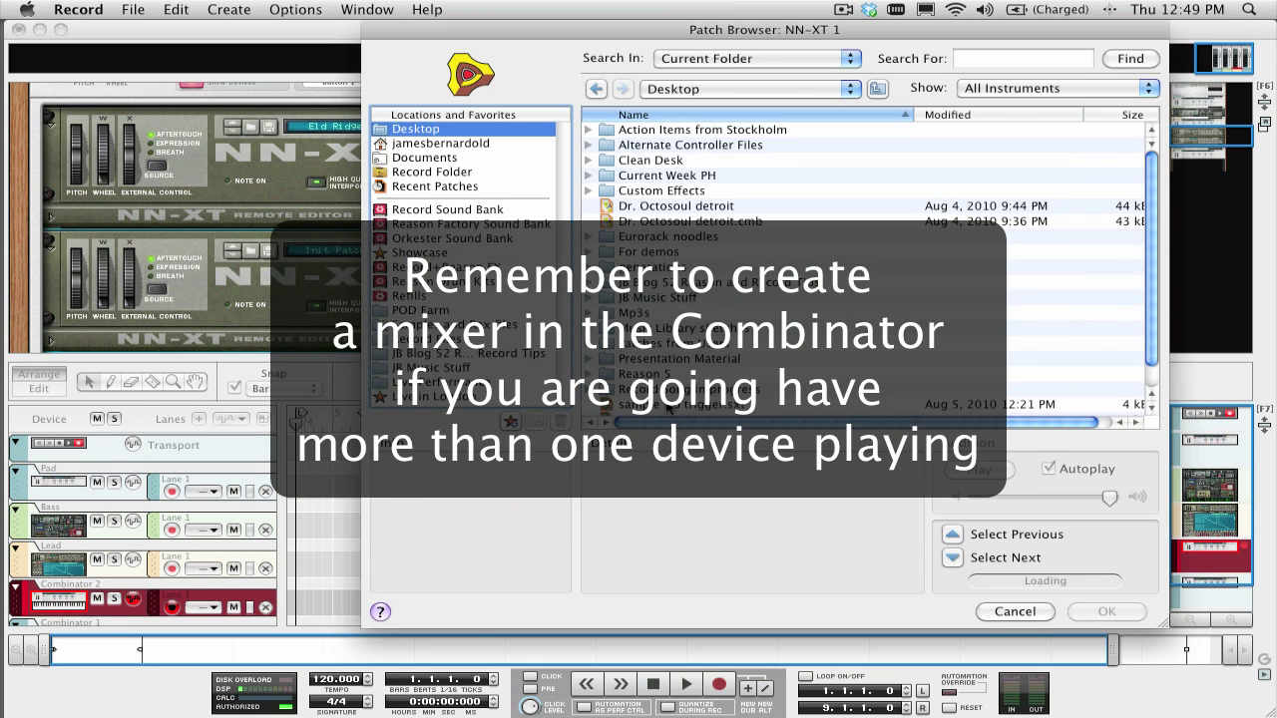
scroll(663, 317, "down", 2)
left_click(660, 395)
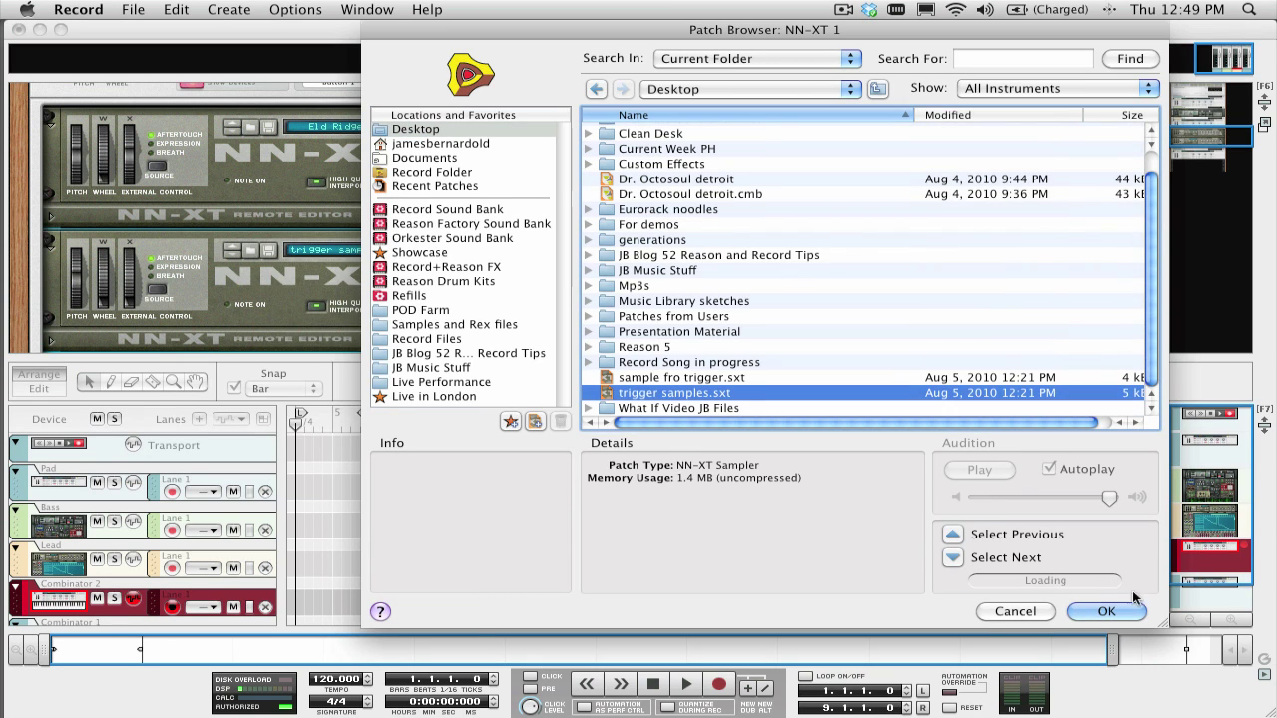
left_click(1131, 616)
- In Combinator 2's programmer, set NN-XT 1's Key Range Hi to C#2 and Lead's Key Range Lo to C2
scroll(384, 242, "up", 3)
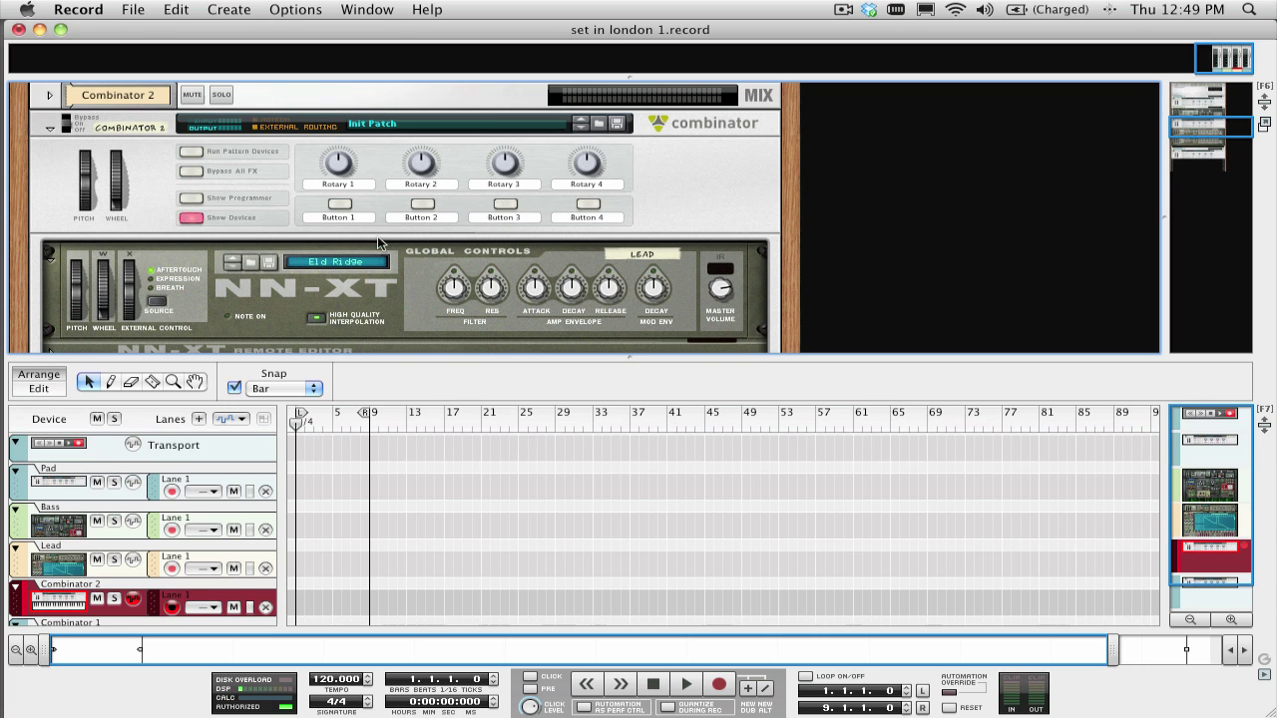
left_click(199, 188)
left_click(191, 197)
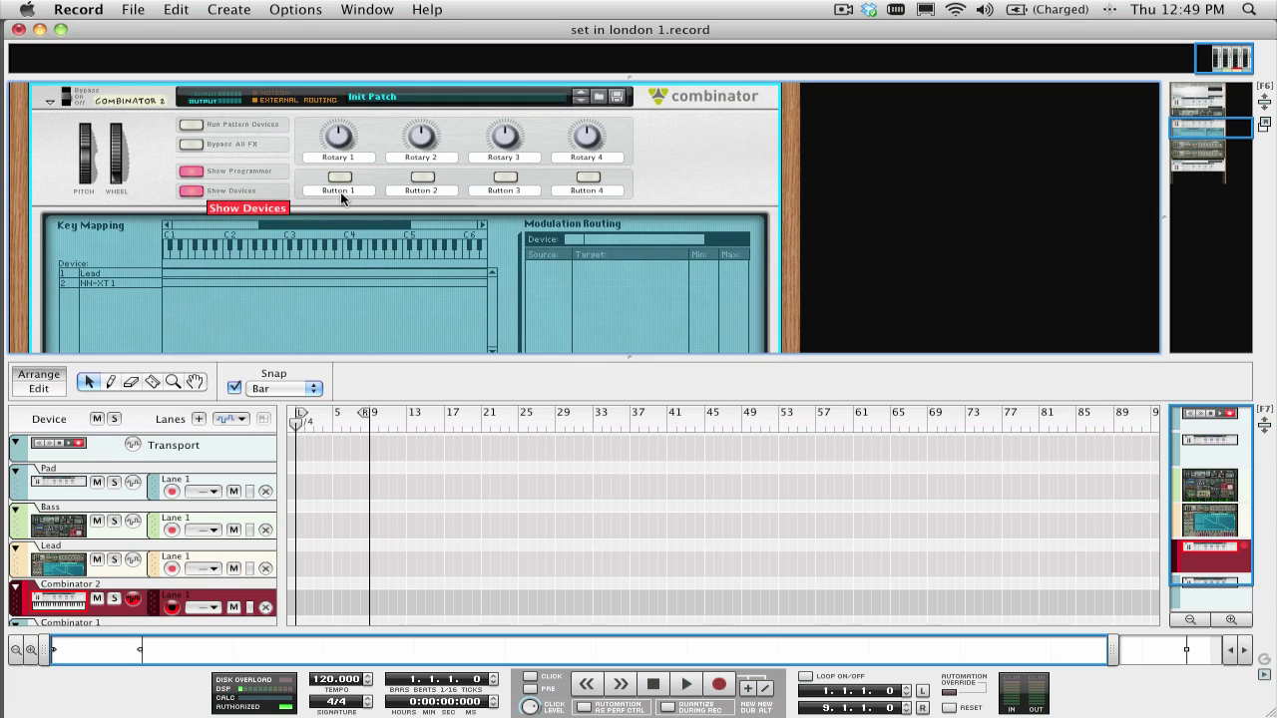
scroll(298, 222, "down", 1)
left_click(125, 265)
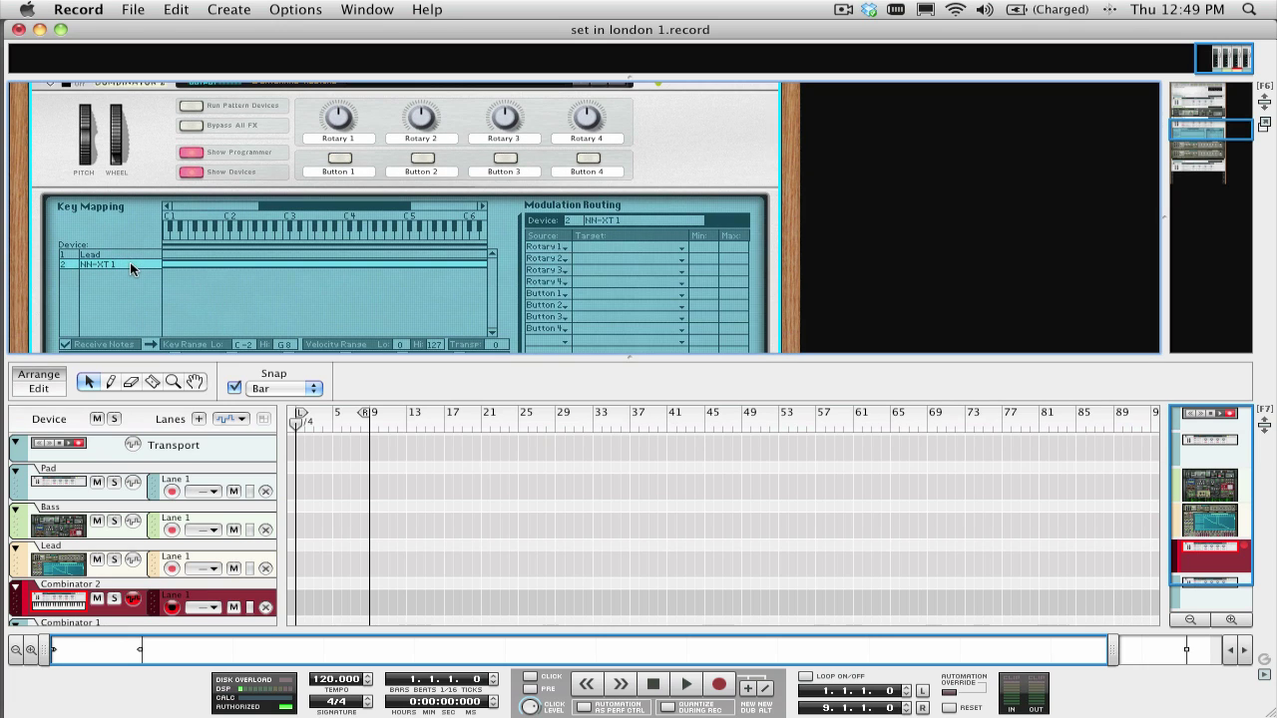
left_click(128, 255)
left_click(126, 264)
left_click_drag(290, 343, 295, 509)
left_click(115, 254)
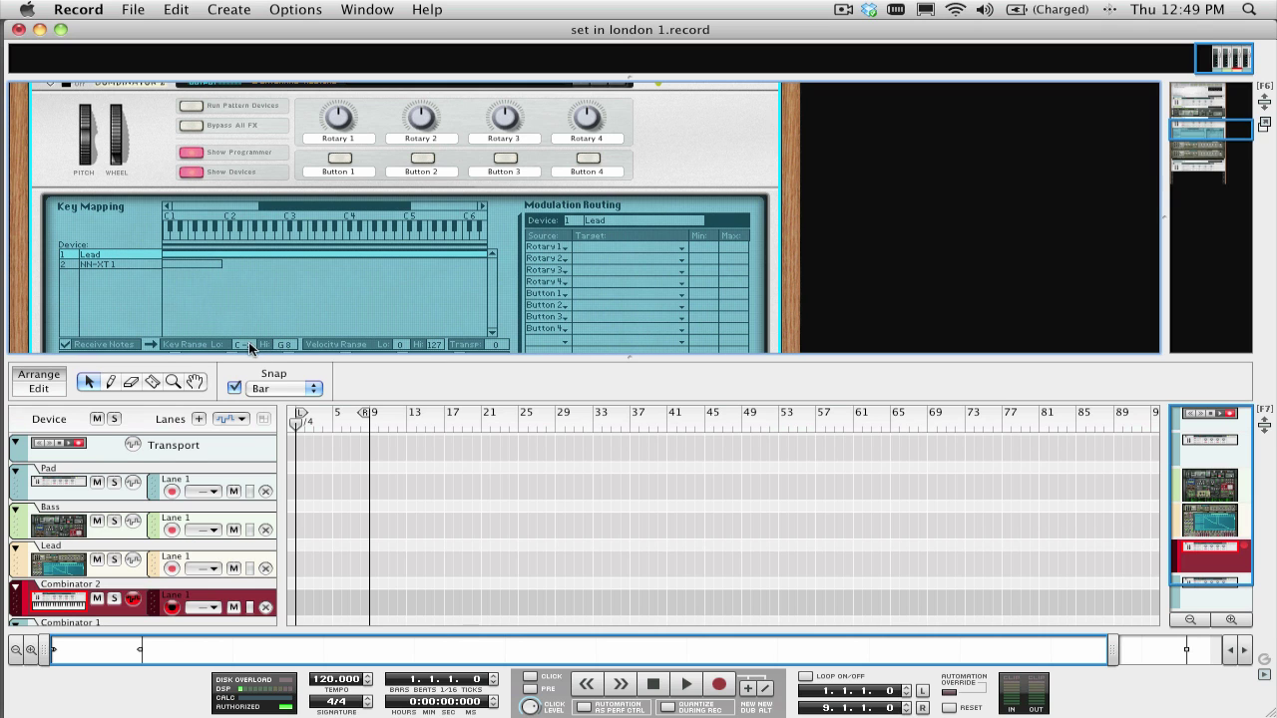
left_click_drag(250, 236, 251, 246)
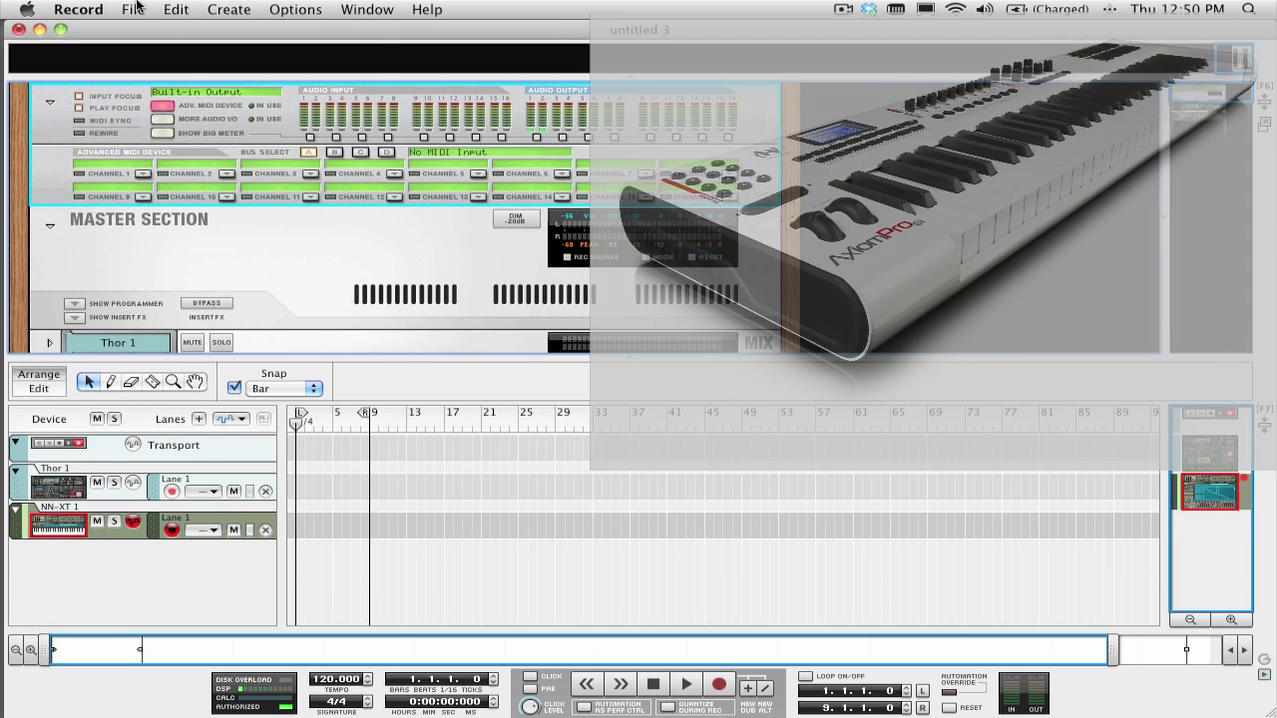
- In Preferences > Advanced Control, set Bus A's input to Axiom Pro 49 Axiom Pro USB A In
left_click(134, 9)
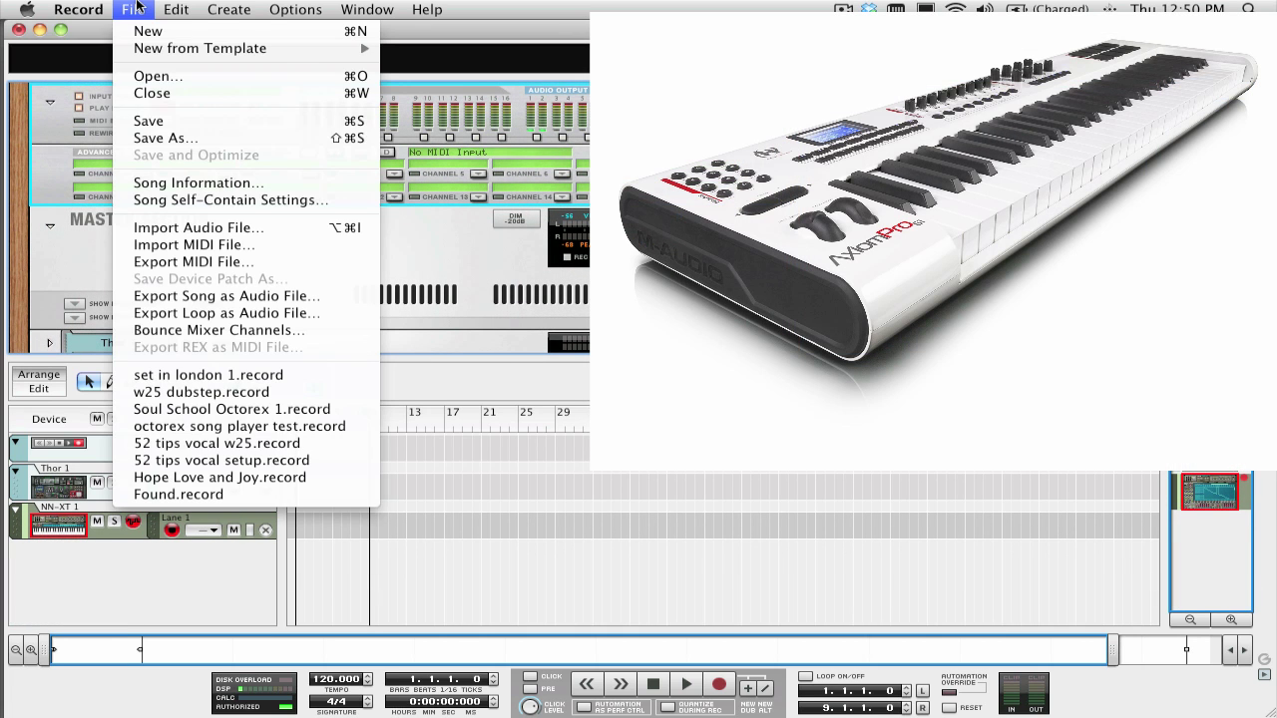
mouse_move(77, 9)
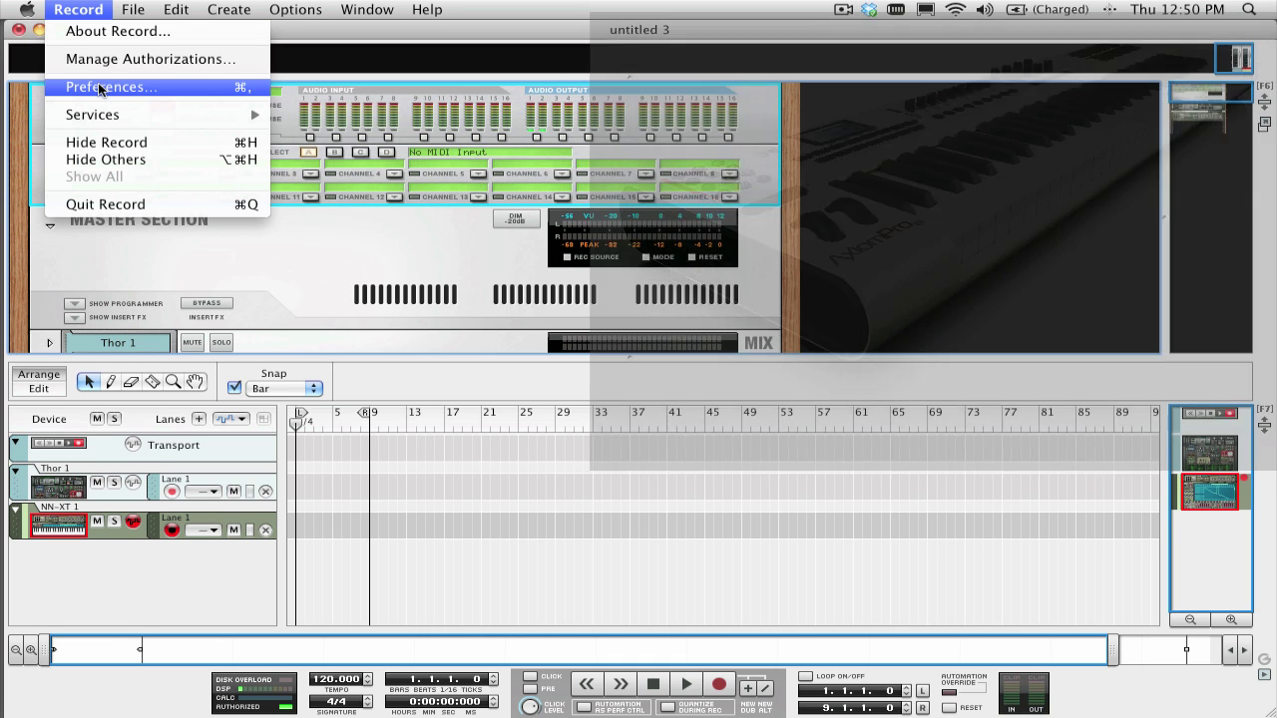
left_click(101, 88)
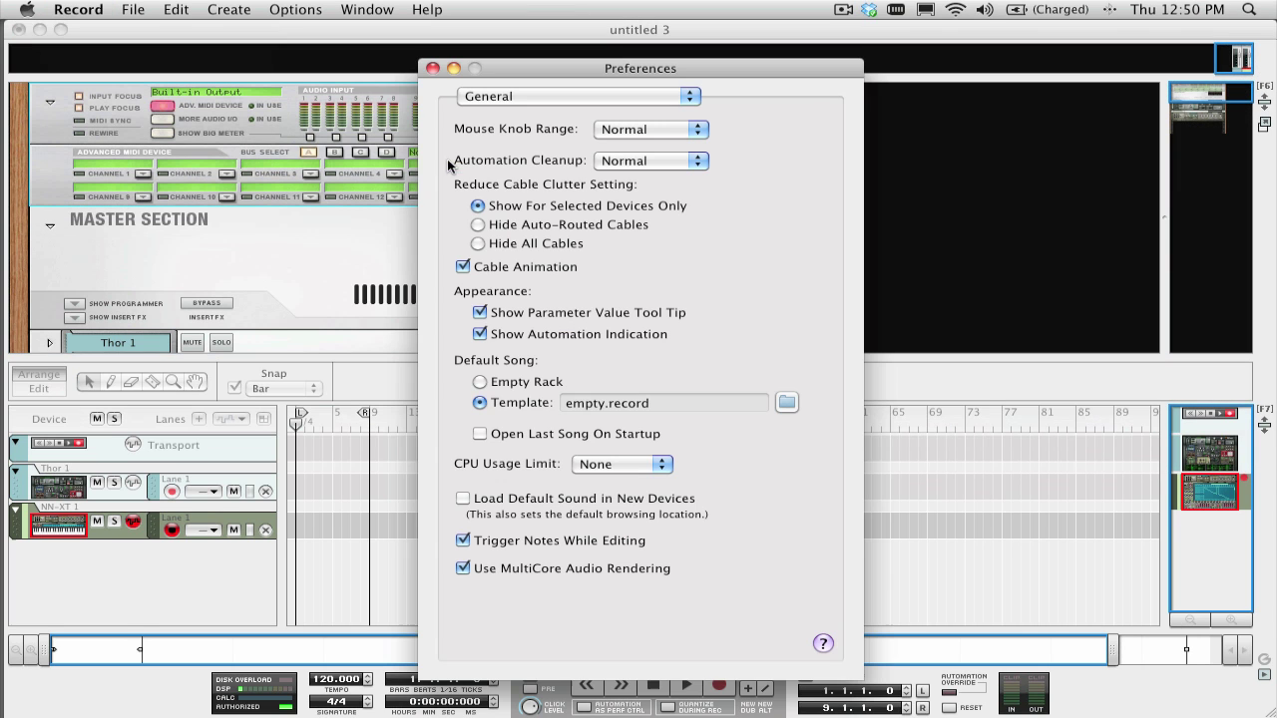
left_click(549, 97)
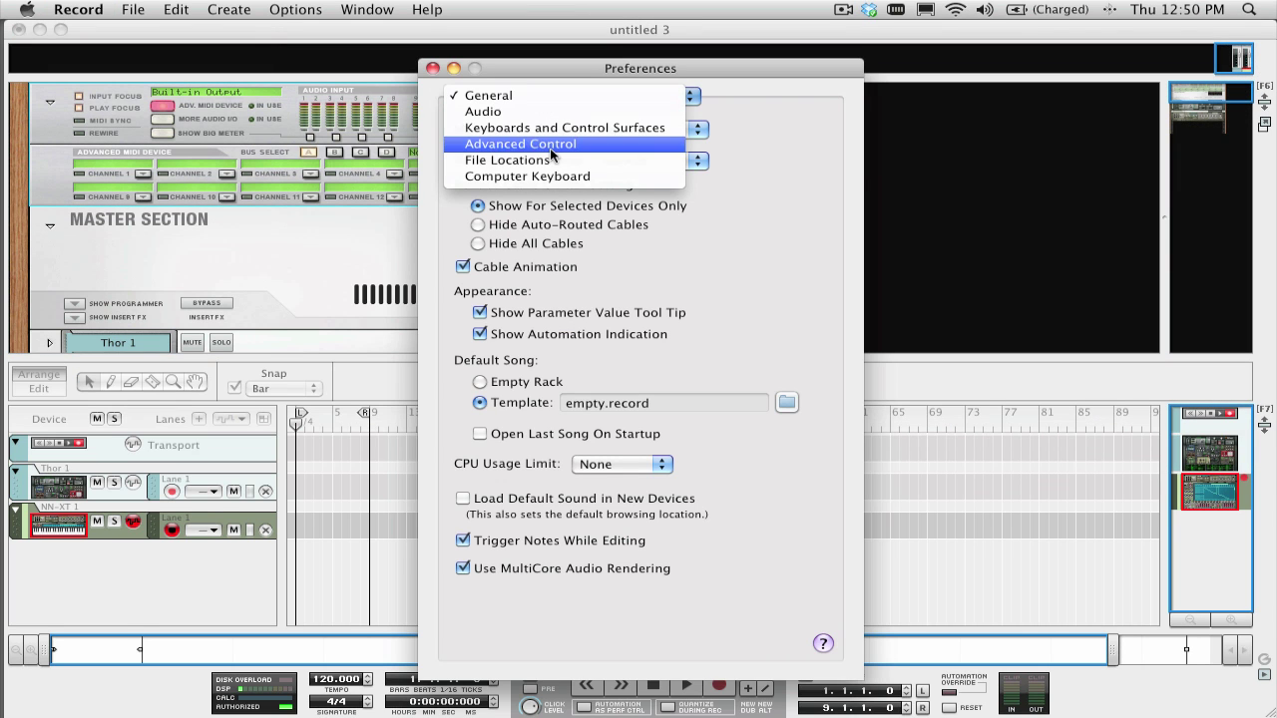
left_click(550, 146)
left_click(640, 148)
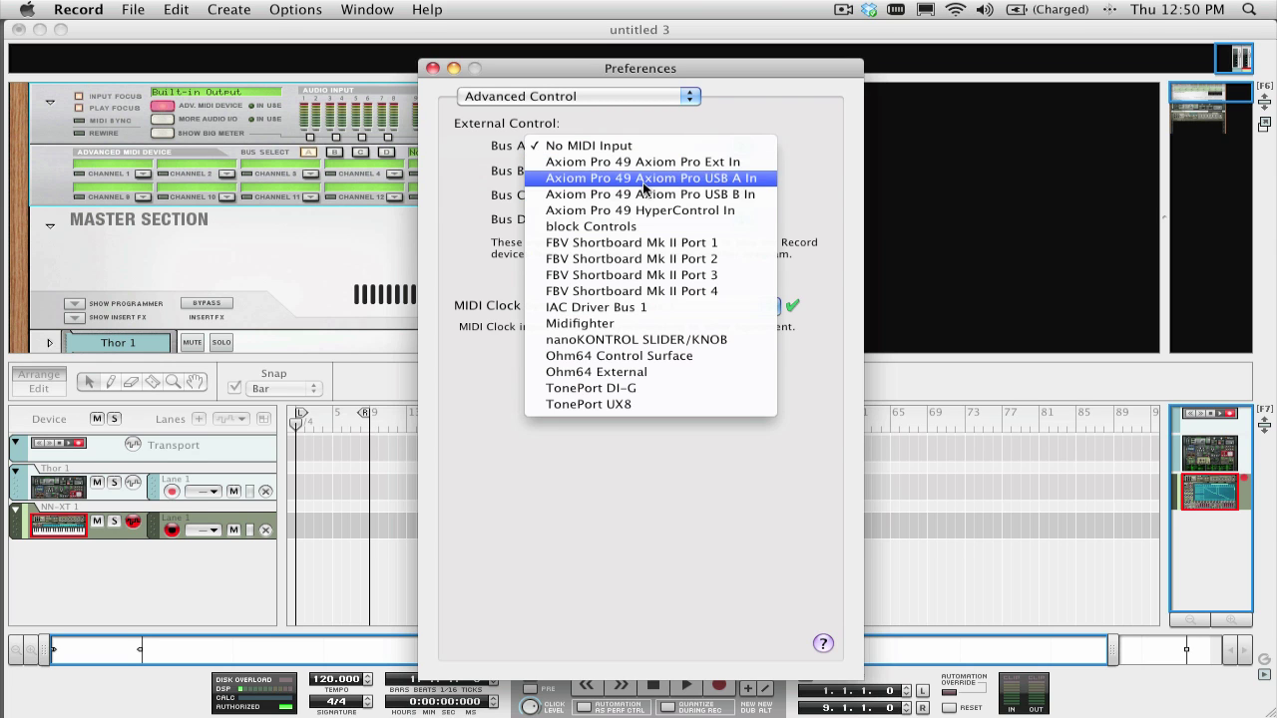
left_click(643, 180)
- Close Preferences and route controller MIDI Channel 2 to 'NN-XT 1 In'
left_click(433, 68)
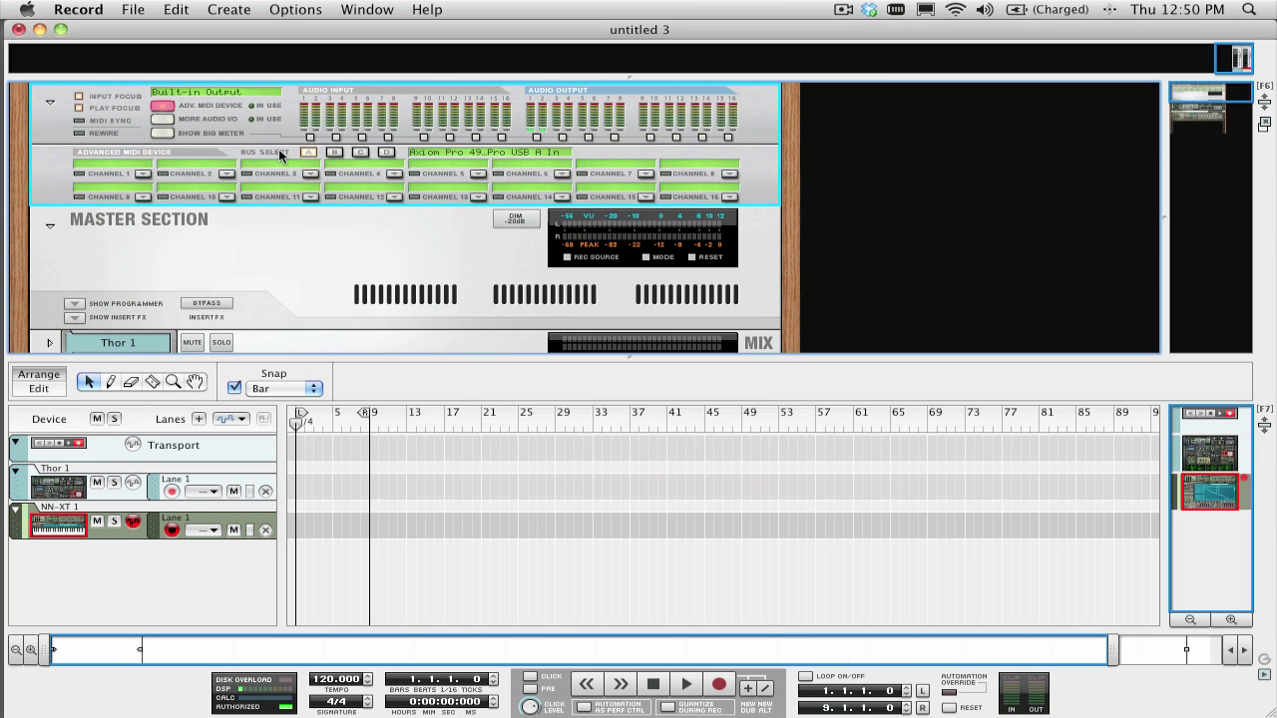
scroll(281, 149, "down", 1)
left_click(227, 163)
mouse_move(257, 256)
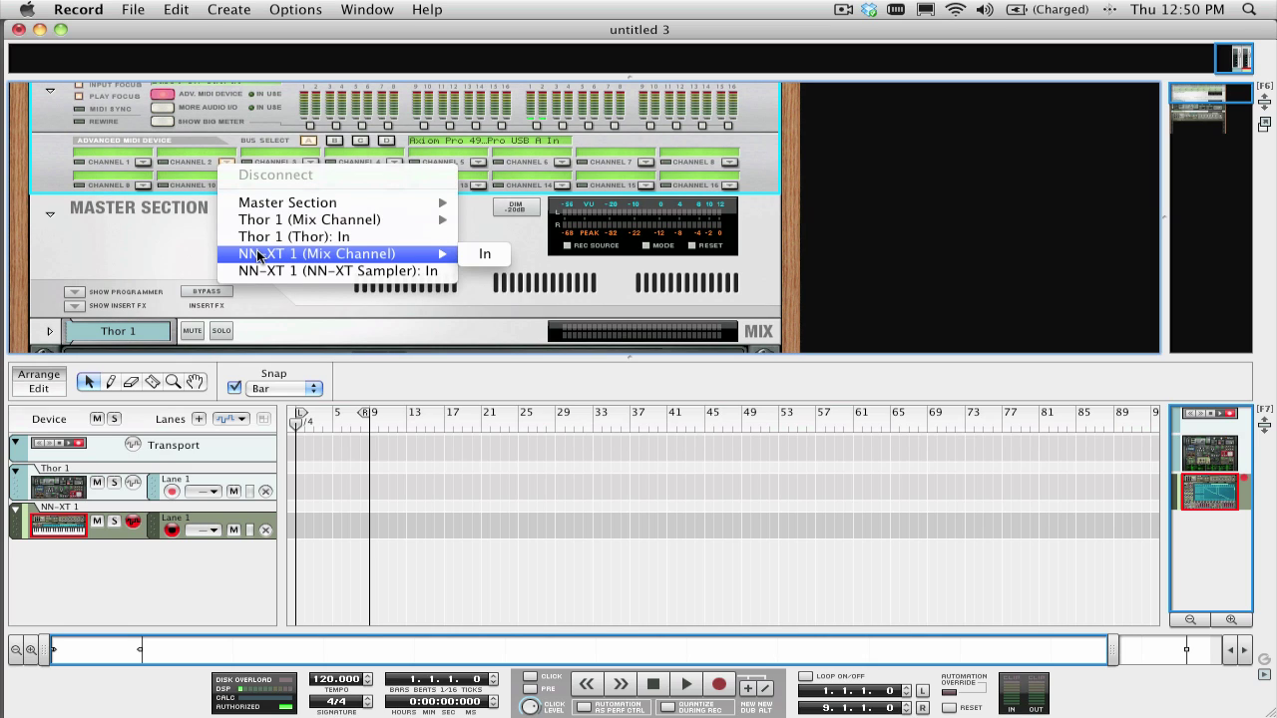
left_click(437, 272)
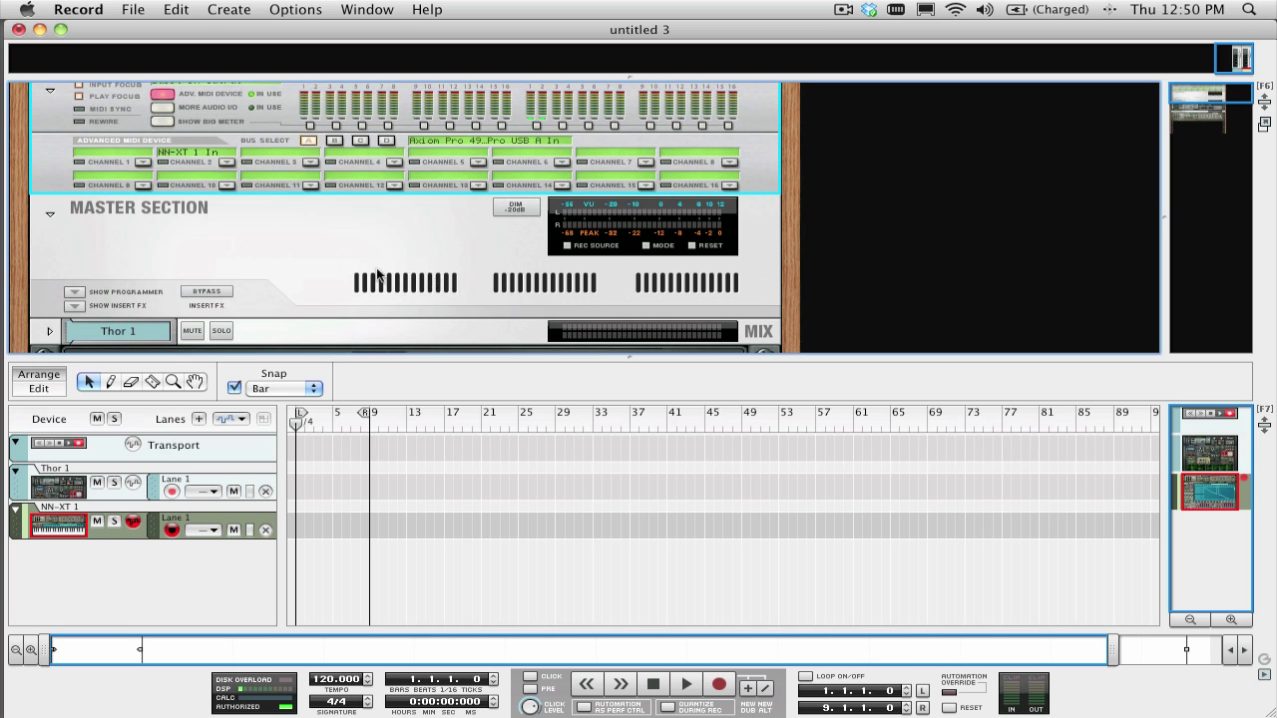
- Select the NN-XT 1 track and bring up its context menu
scroll(288, 248, "down", 5)
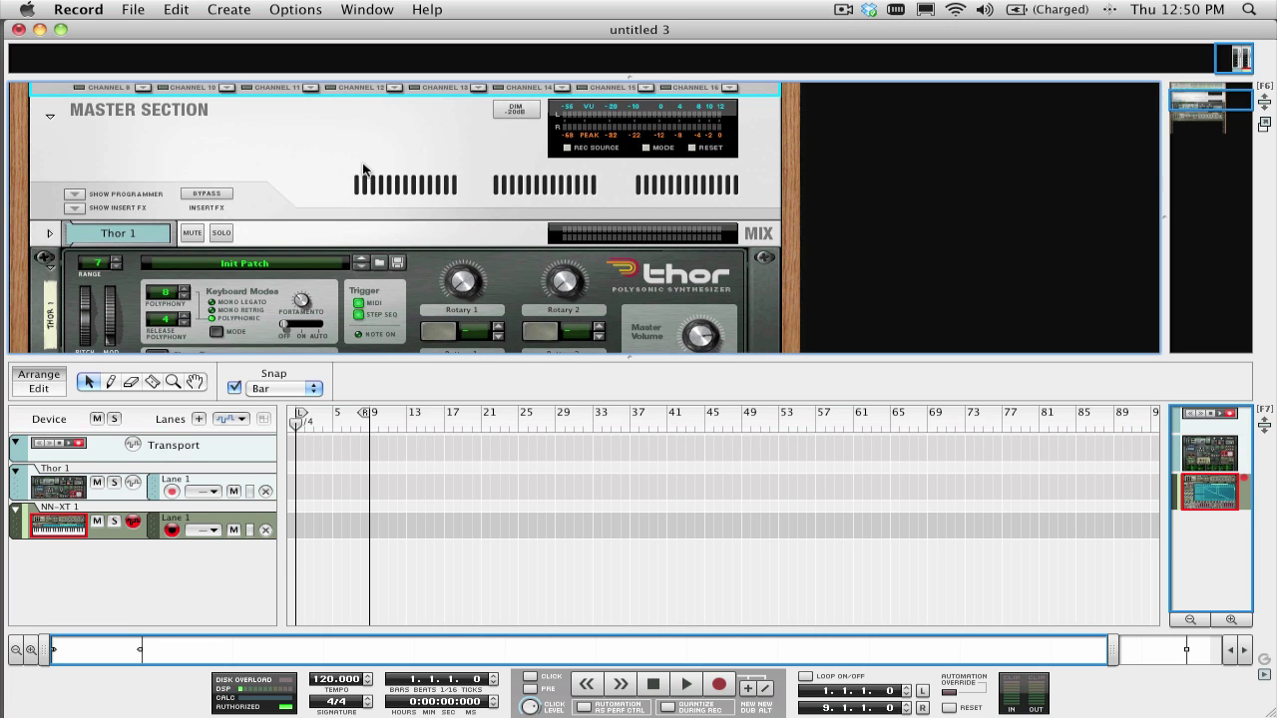
scroll(366, 193, "up", 5)
scroll(367, 193, "down", 3)
scroll(366, 194, "up", 4)
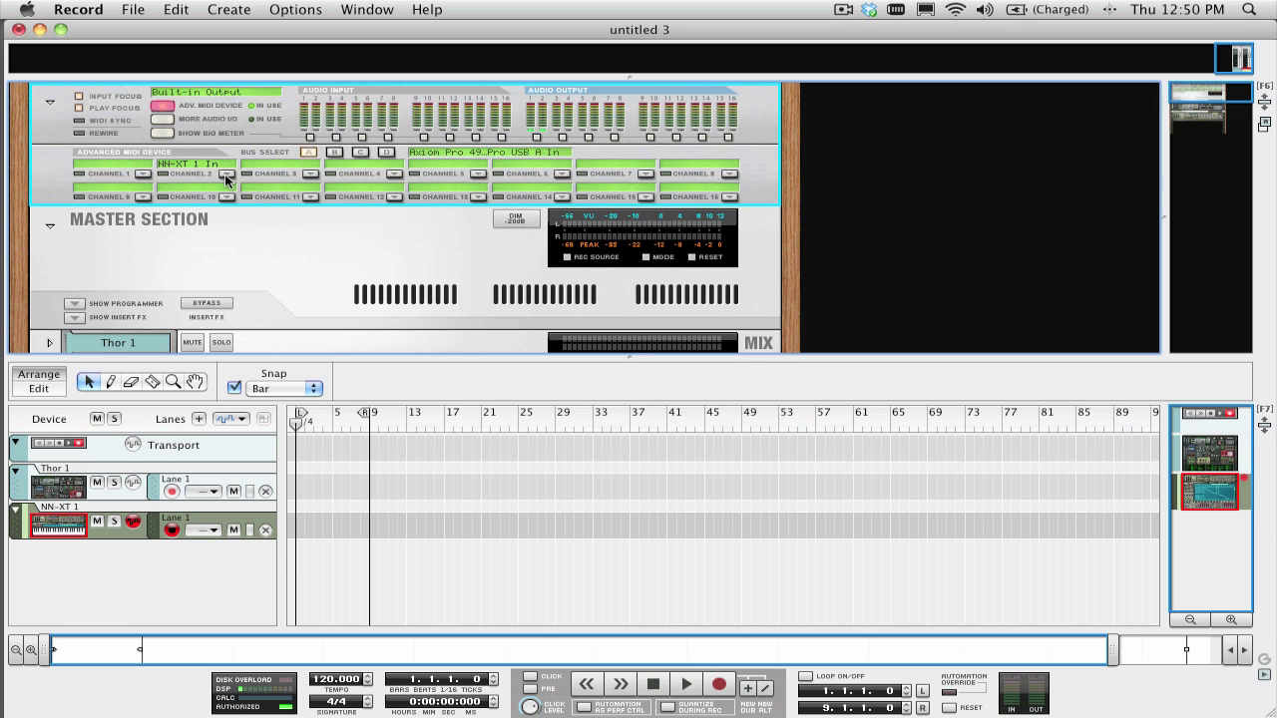
scroll(224, 173, "down", 1)
left_click(179, 533)
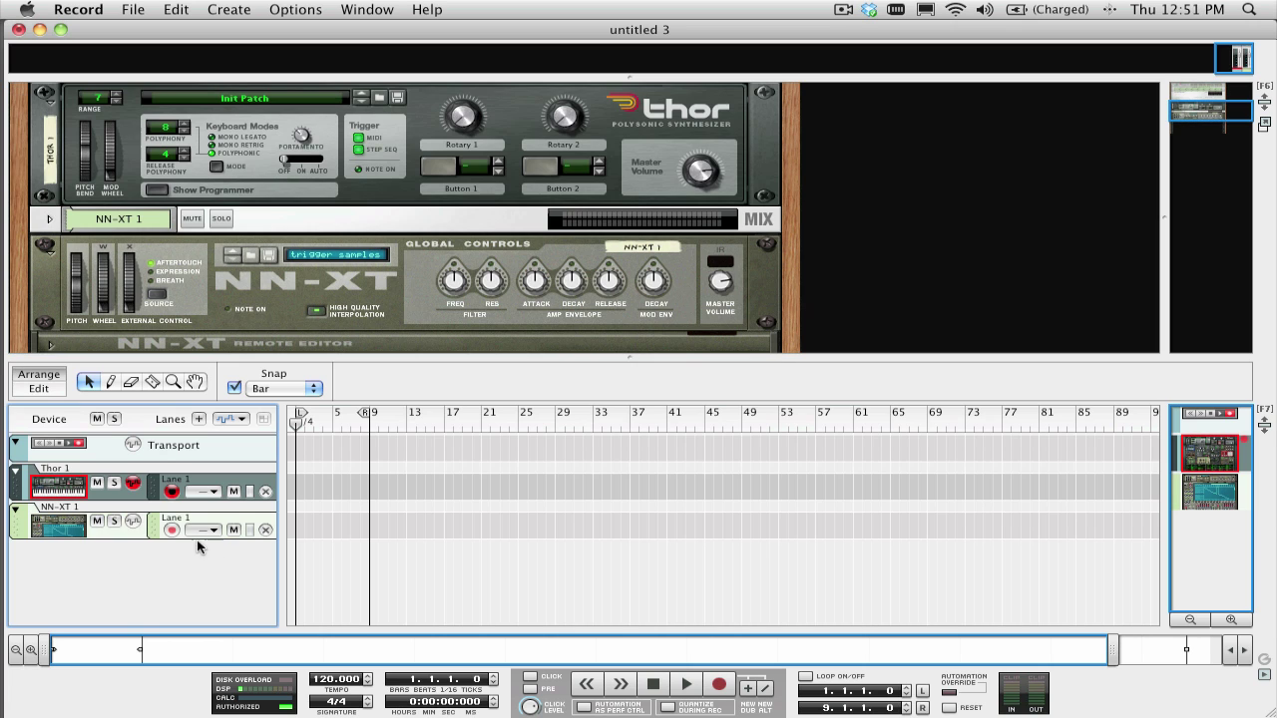
left_click(74, 530)
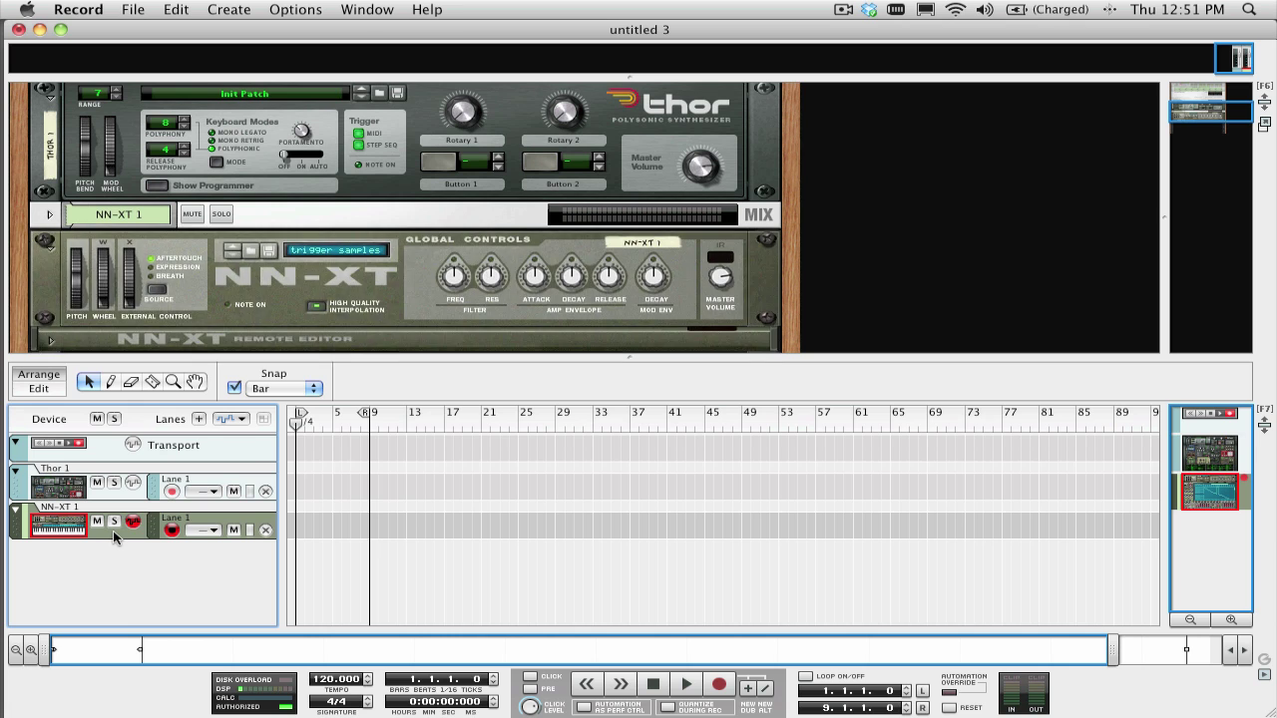
right_click(113, 537)
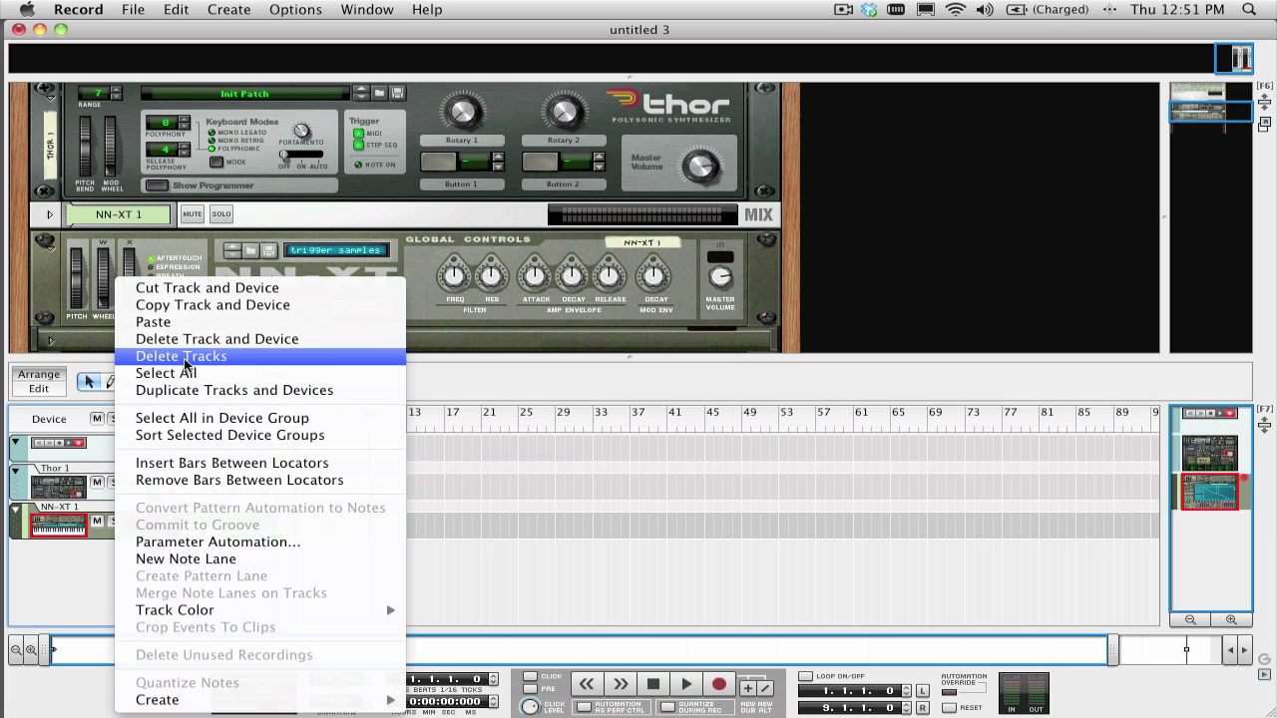
- Delete the NN-XT 1 track and start a new empty song, untitled 4
left_click(179, 357)
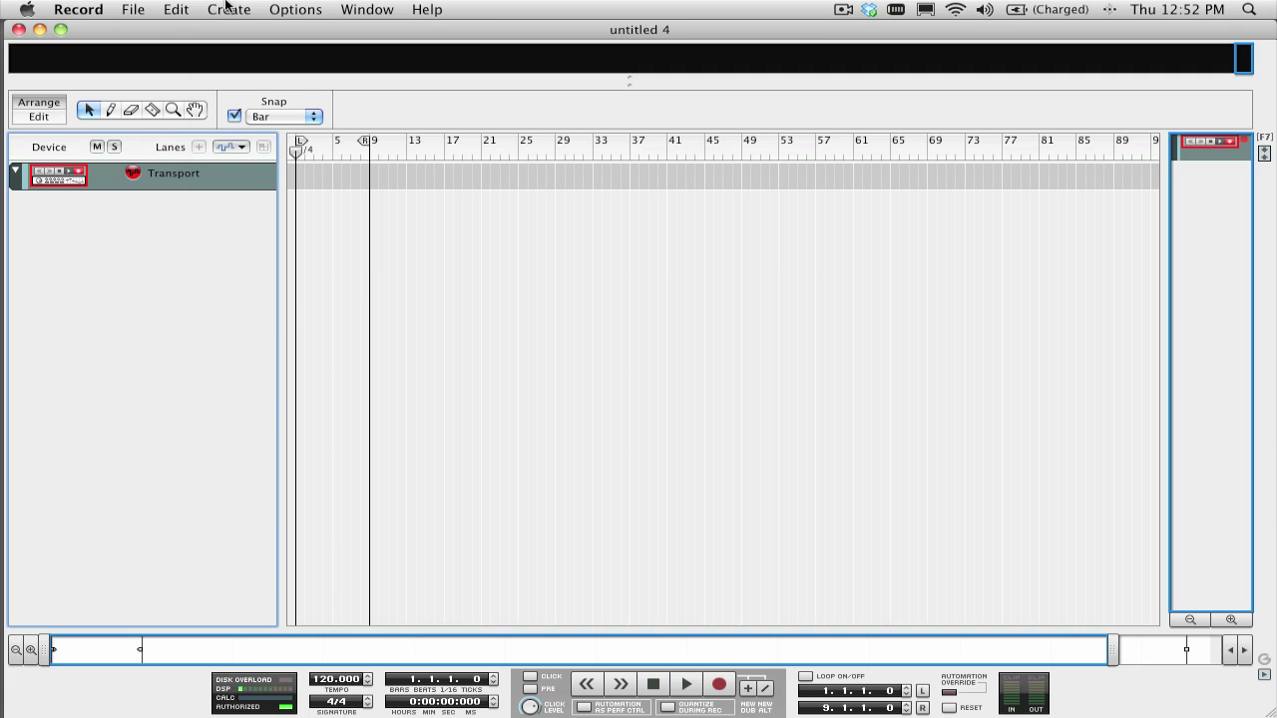
- Find Ethereal S&E Harp in the Factory Sound Bank's Orchestral patches for the Live in London favorites
left_click(226, 8)
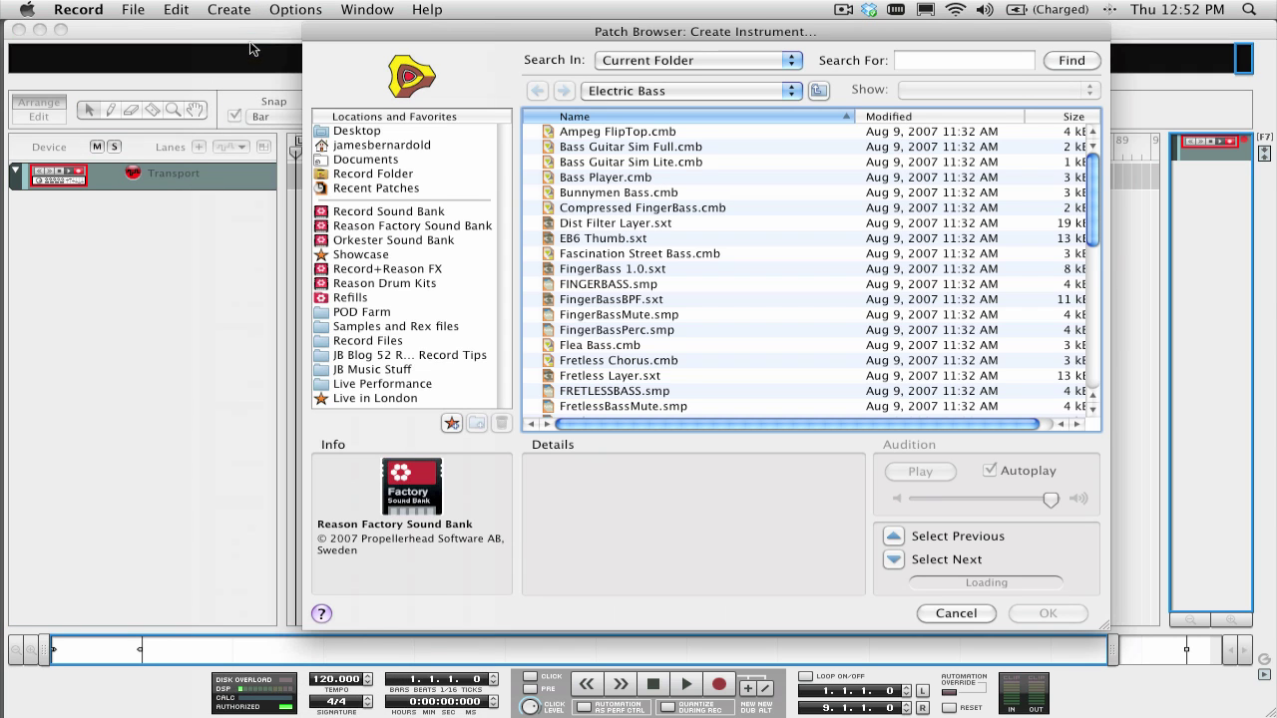
left_click(357, 398)
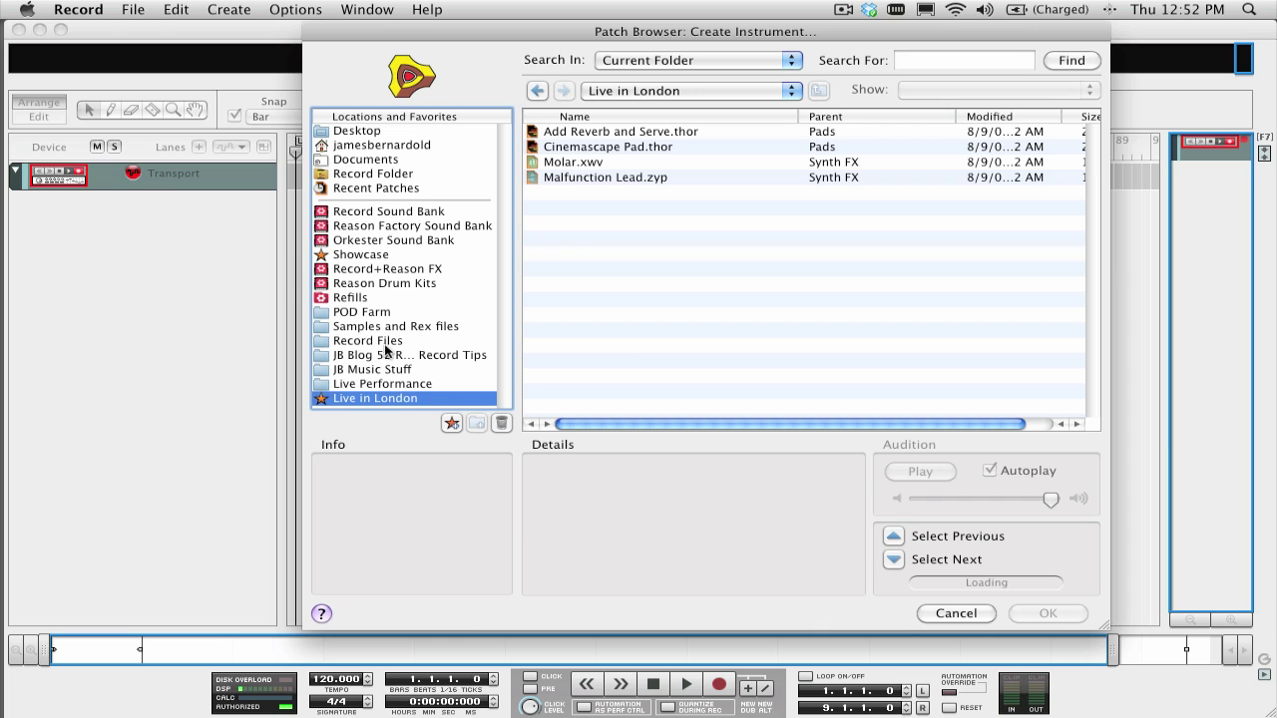
left_click(375, 227)
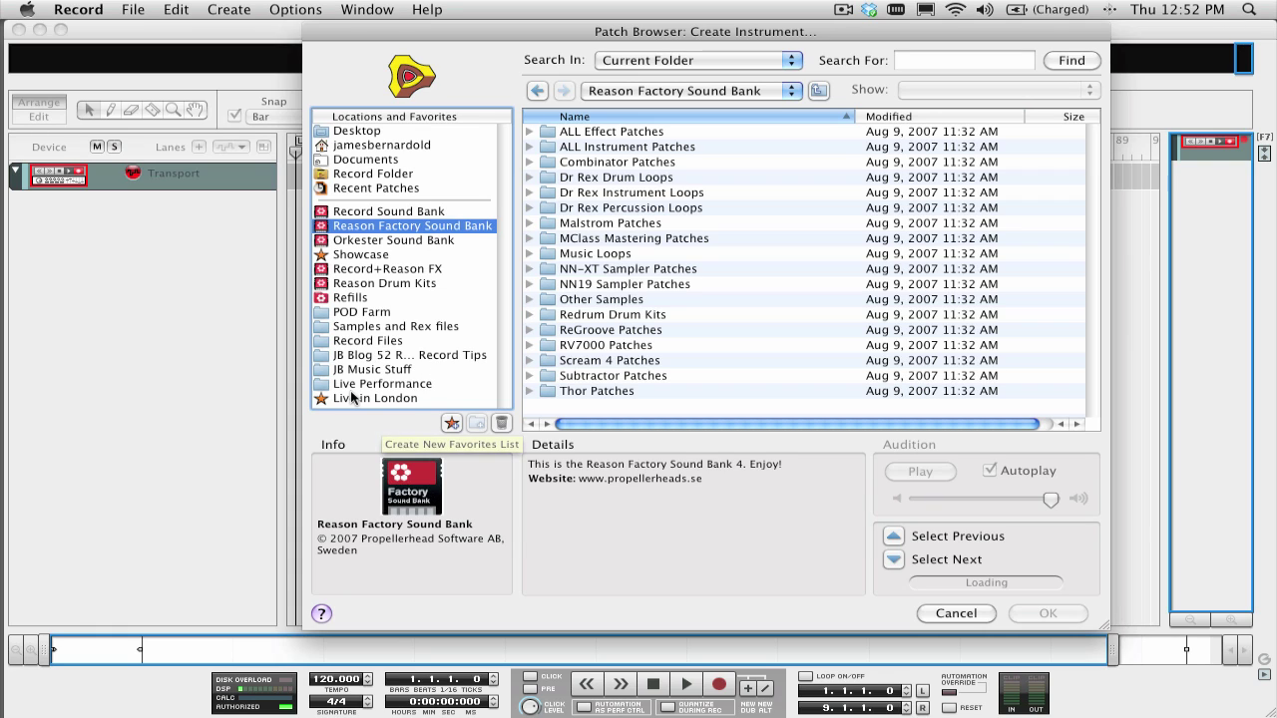
double_click(609, 149)
left_click(590, 178)
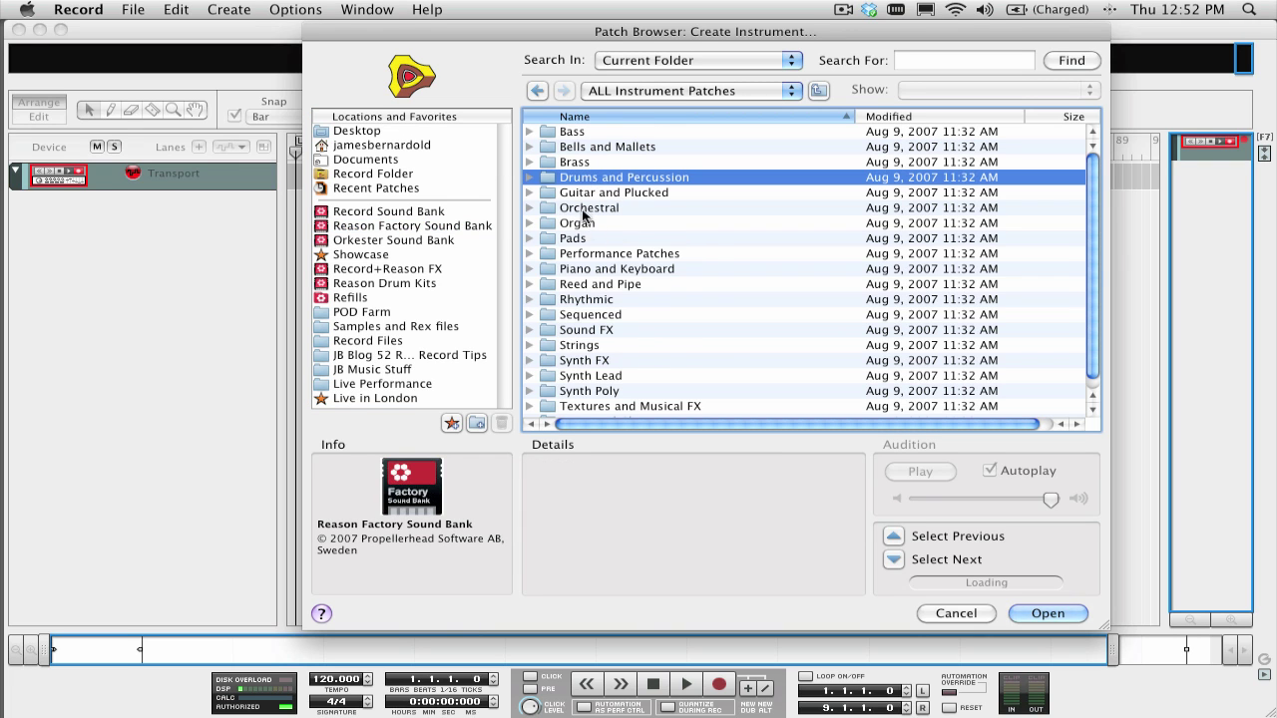
double_click(587, 208)
left_click(599, 207)
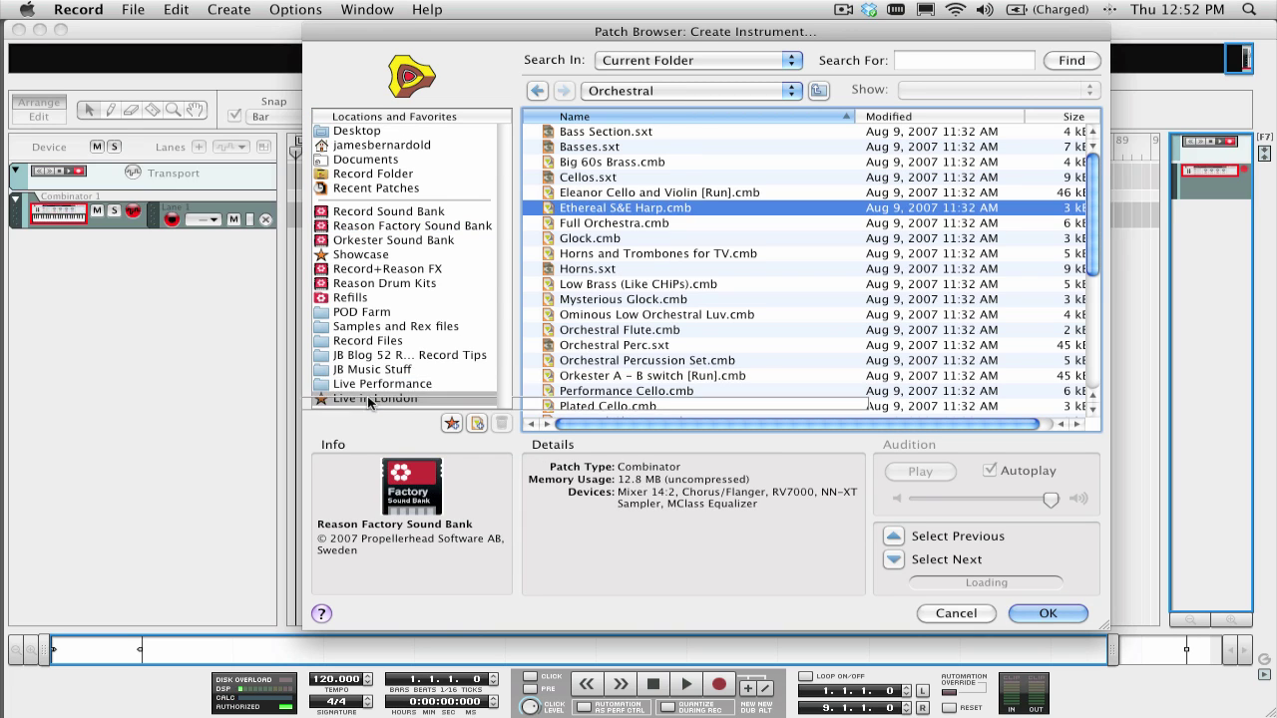
- Reorder Molar and Ethereal S&E Harp in the Live in London set list, then create the instrument
left_click(371, 398)
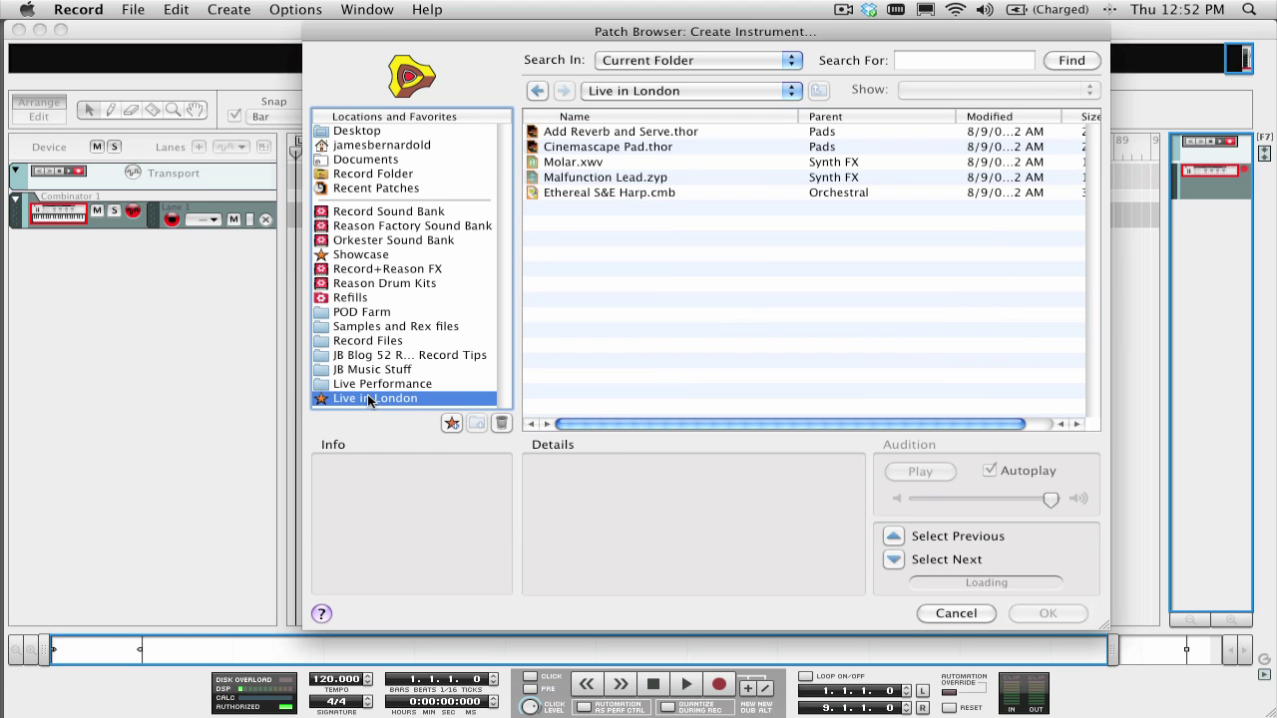
left_click(642, 137)
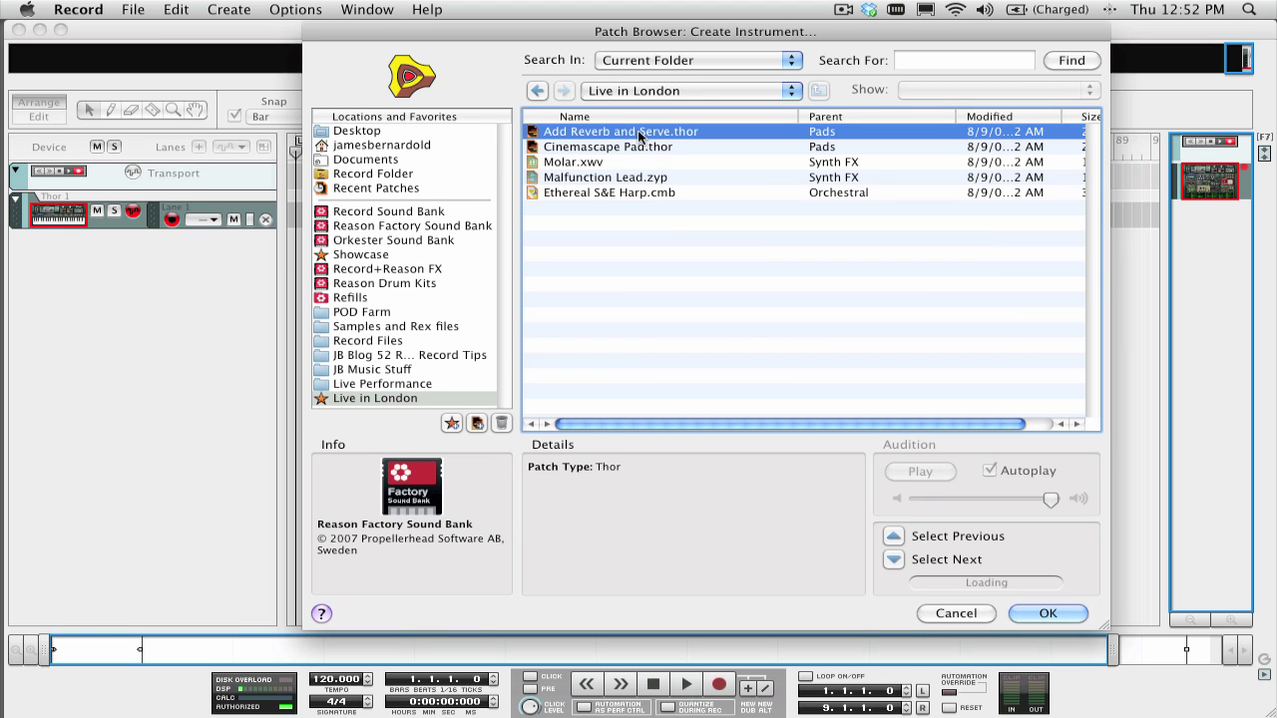
key("Down")
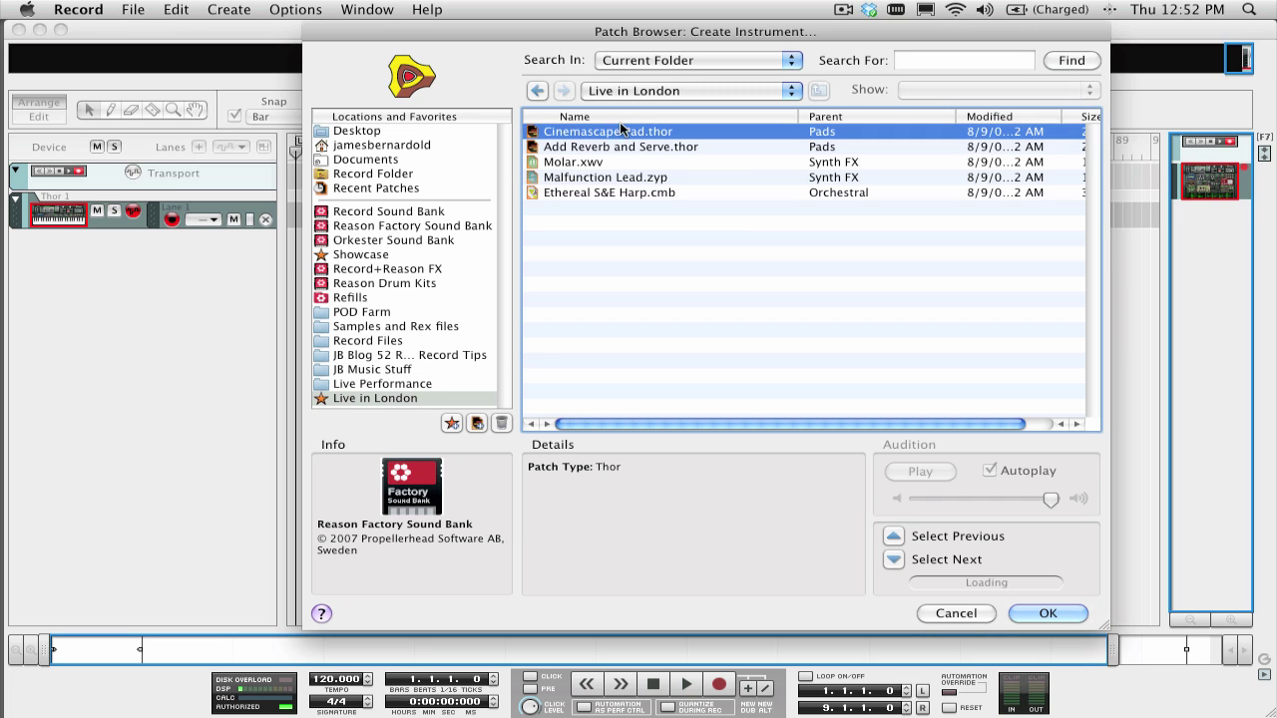
left_click(593, 163)
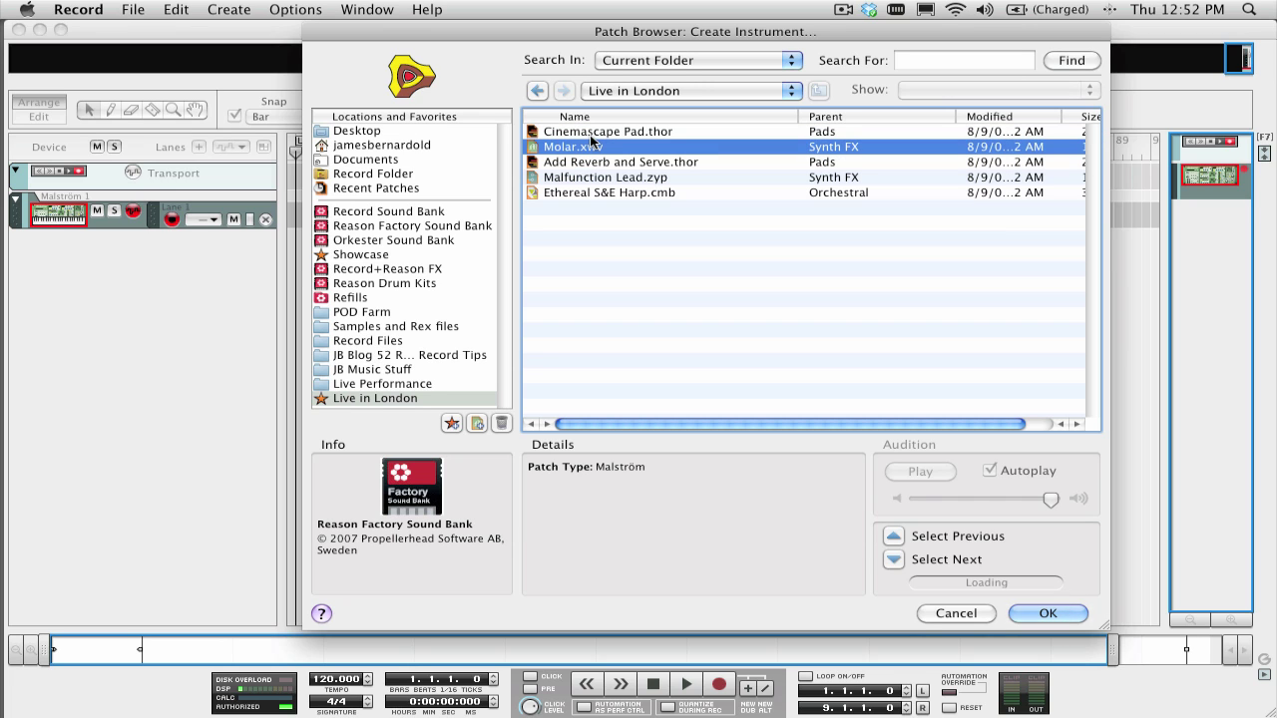
left_click(594, 192)
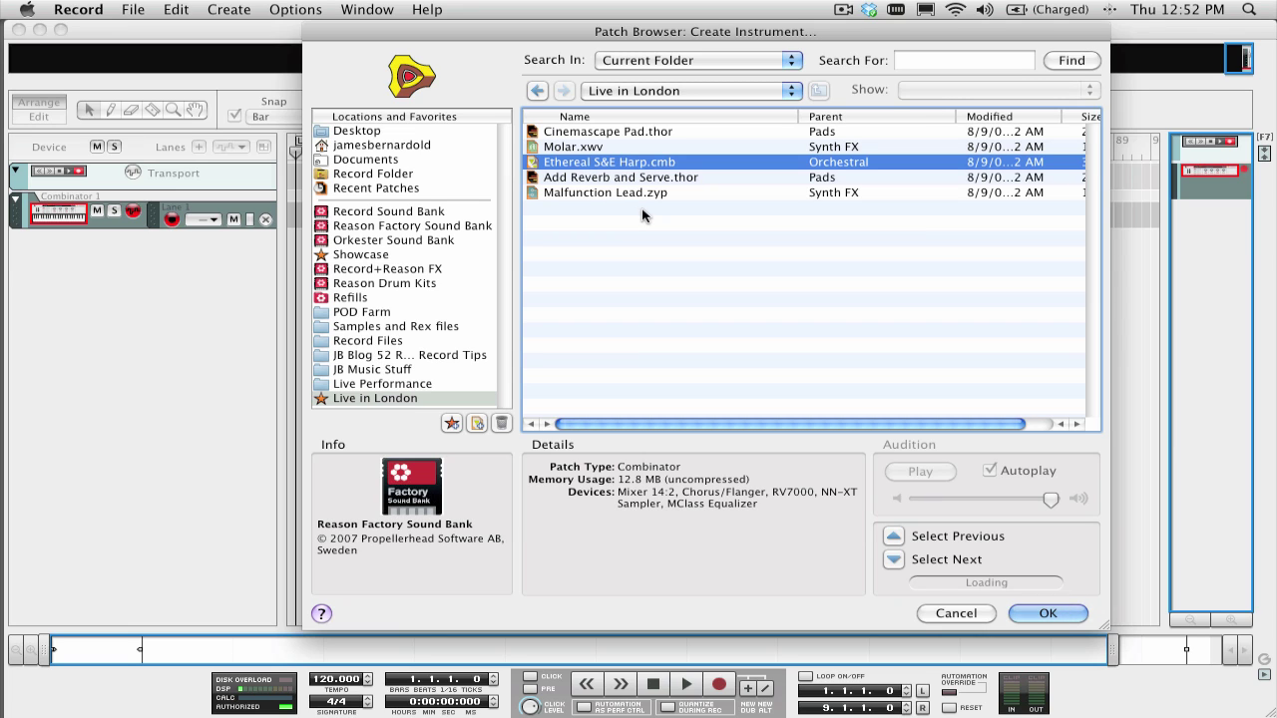
key("Down")
key("Up")
key("Up")
key("Up")
key("Down")
key("Down")
key("Down")
key("Down")
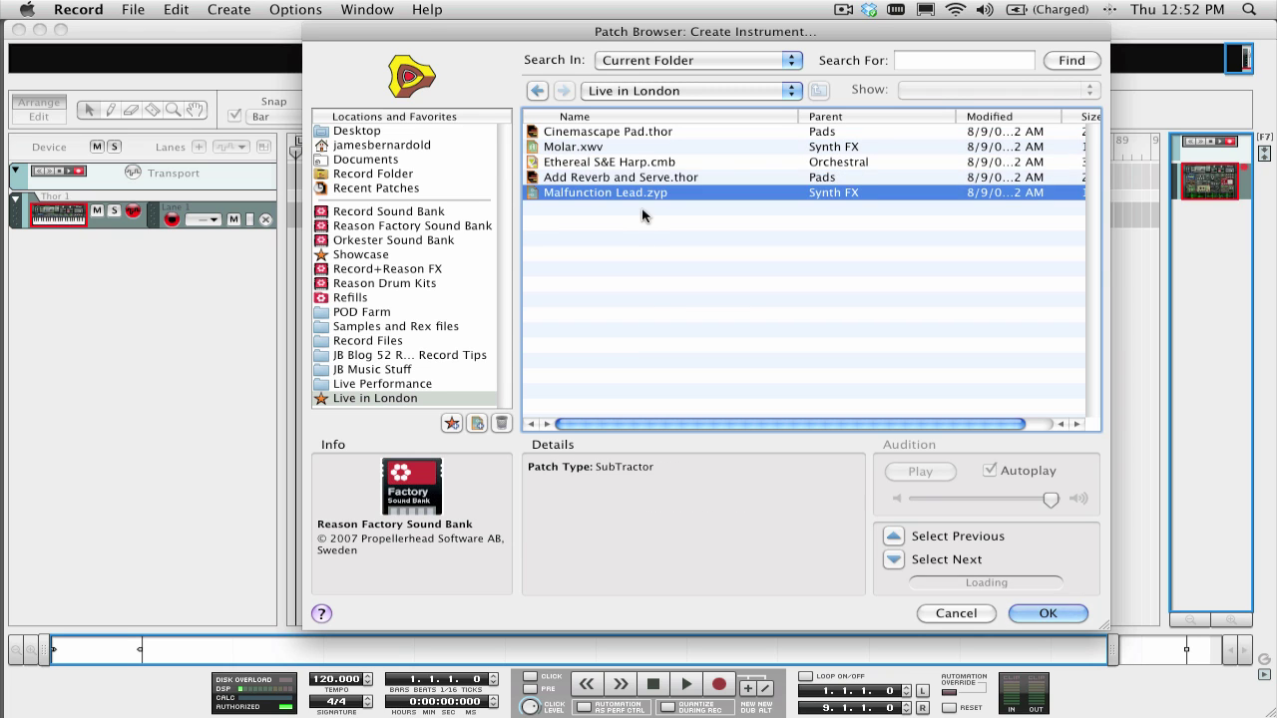
key("Up")
key("Up")
key("Up")
left_click(1056, 612)
key("Down")
key("Down")
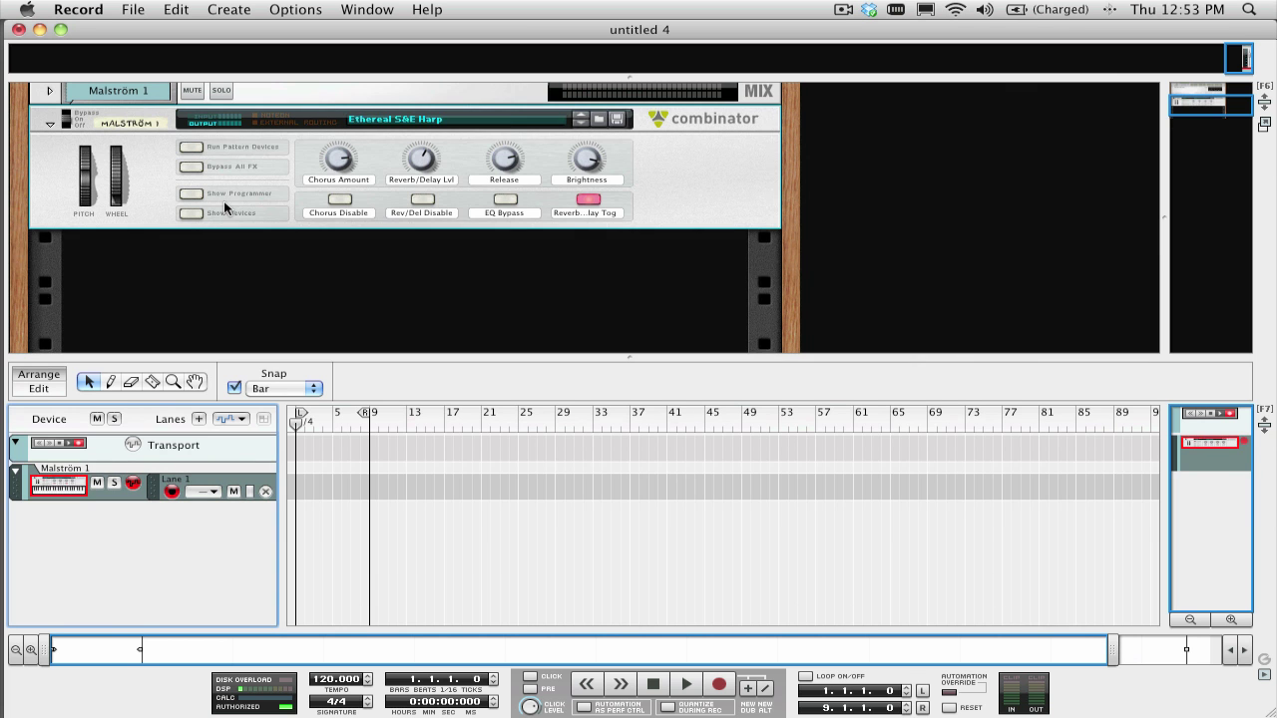
- Step to the Molar patch, then review the Select Prev/Next Patch entries in Additional Remote Overrides
key("Up")
key("Up")
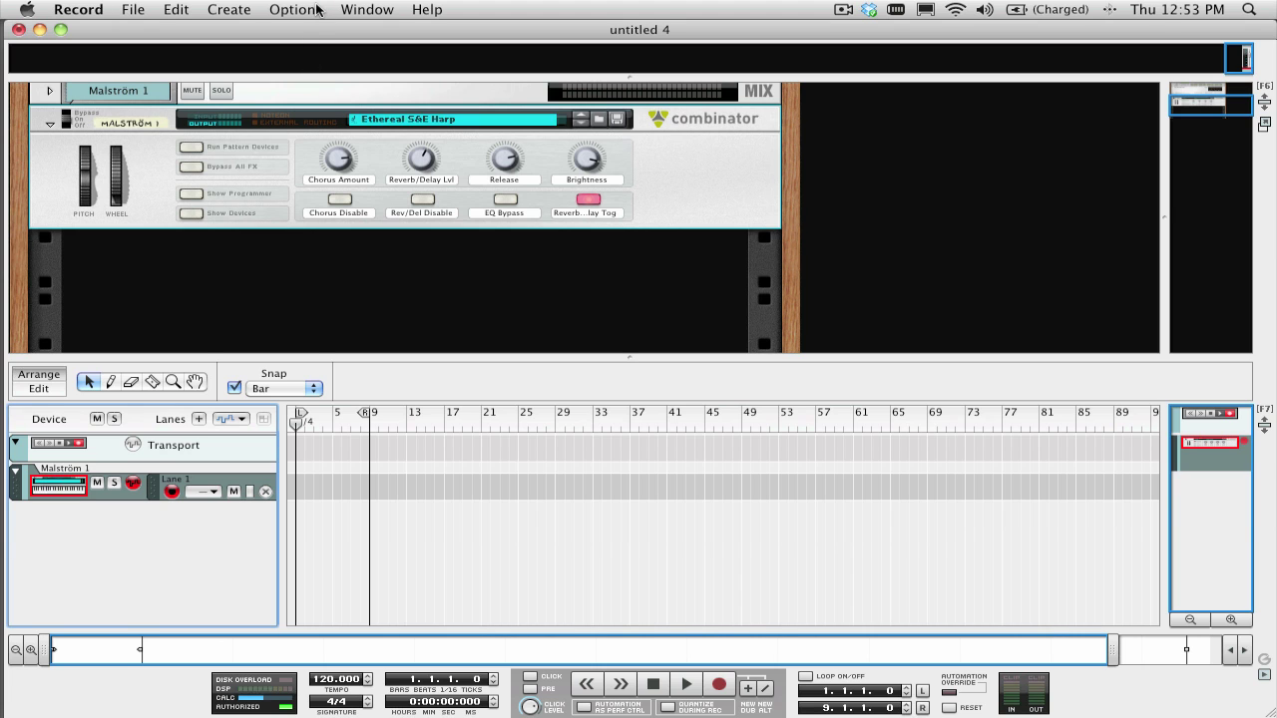
left_click(304, 10)
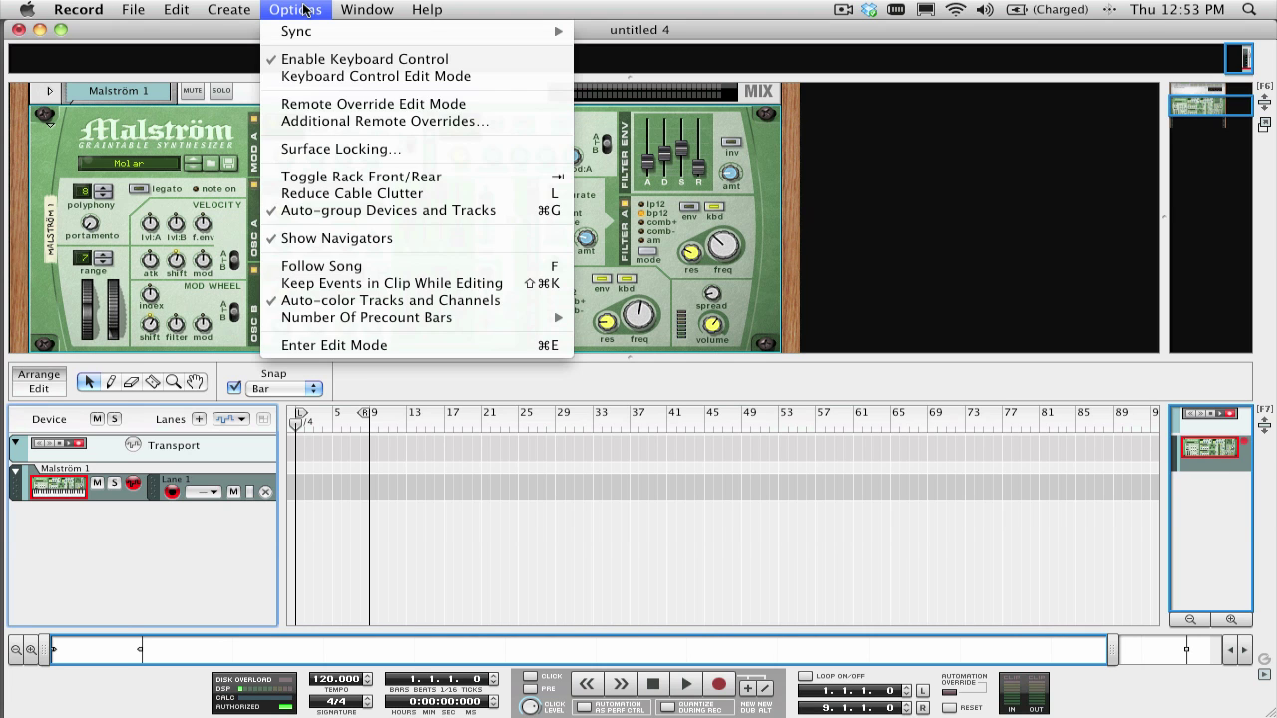
left_click(346, 122)
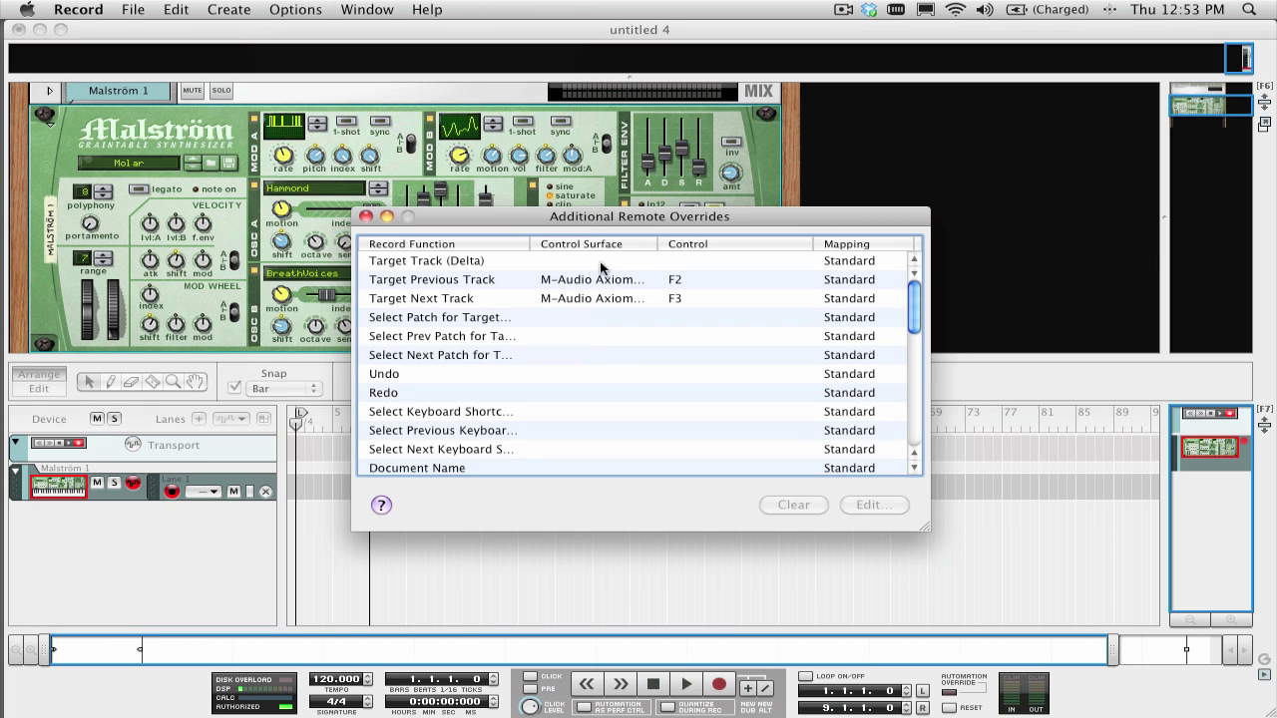
scroll(465, 293, "down", 3)
scroll(459, 295, "up", 2)
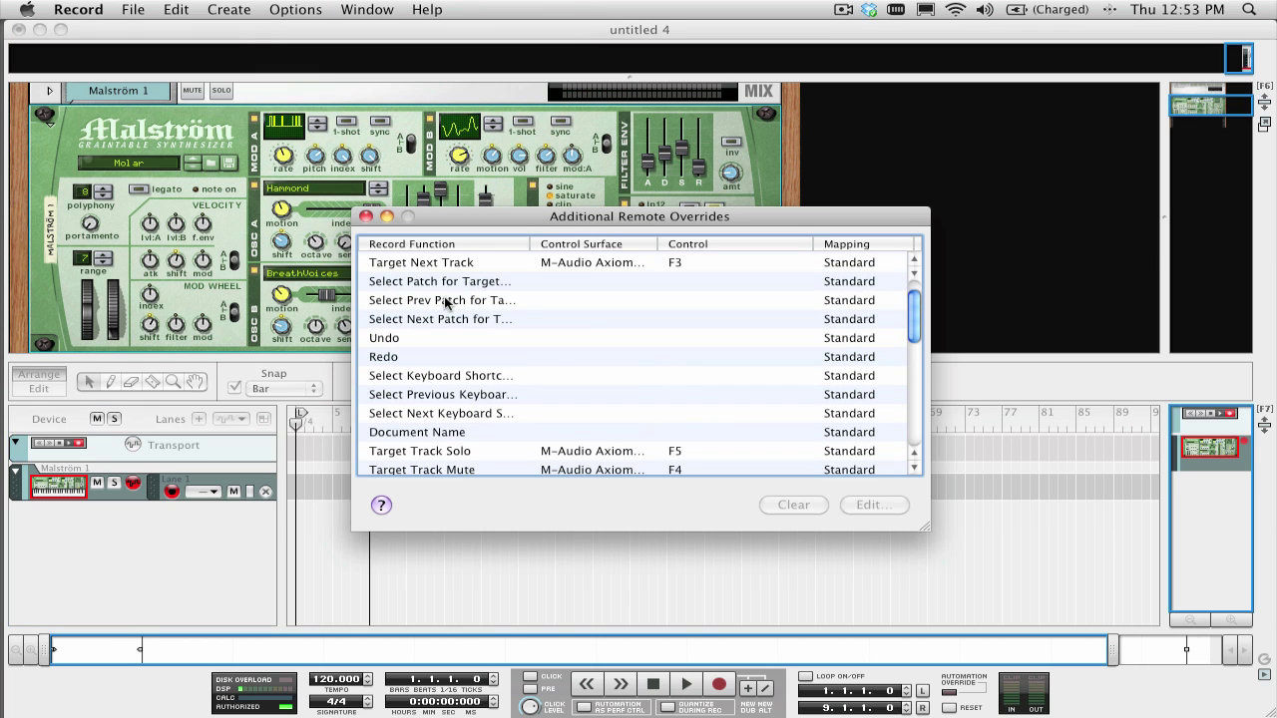
left_click(447, 302)
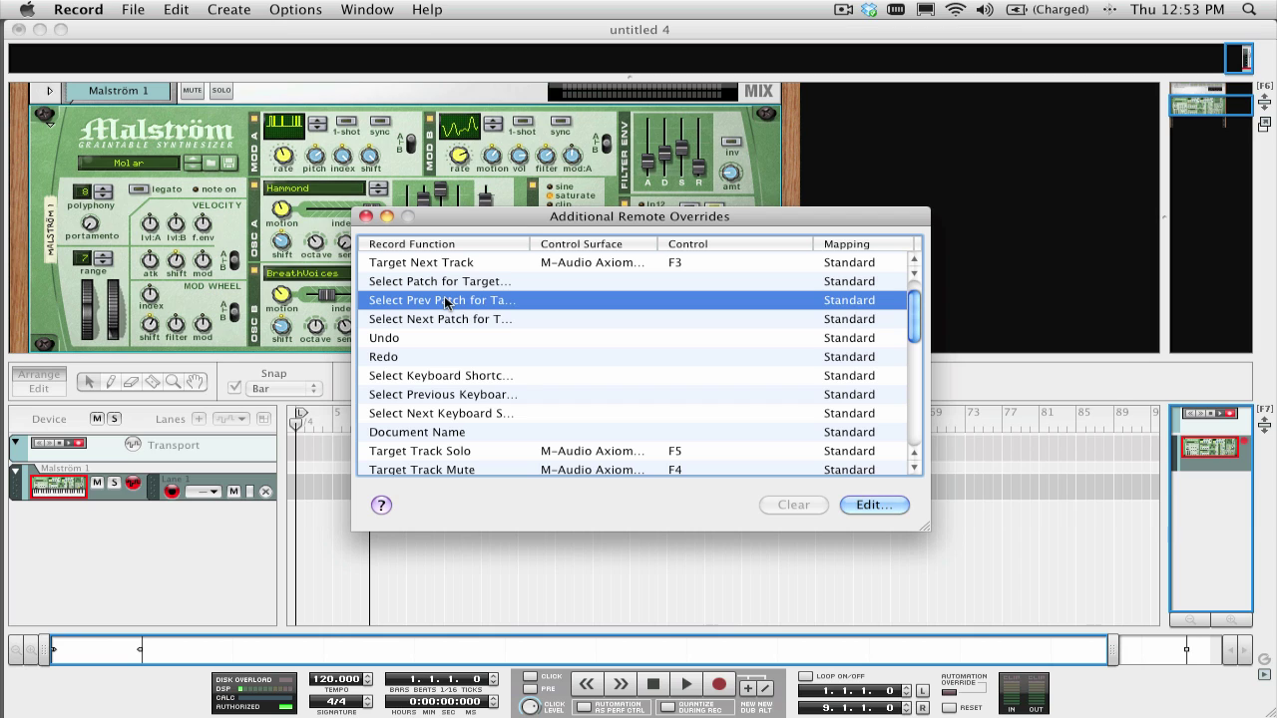
left_click(448, 319)
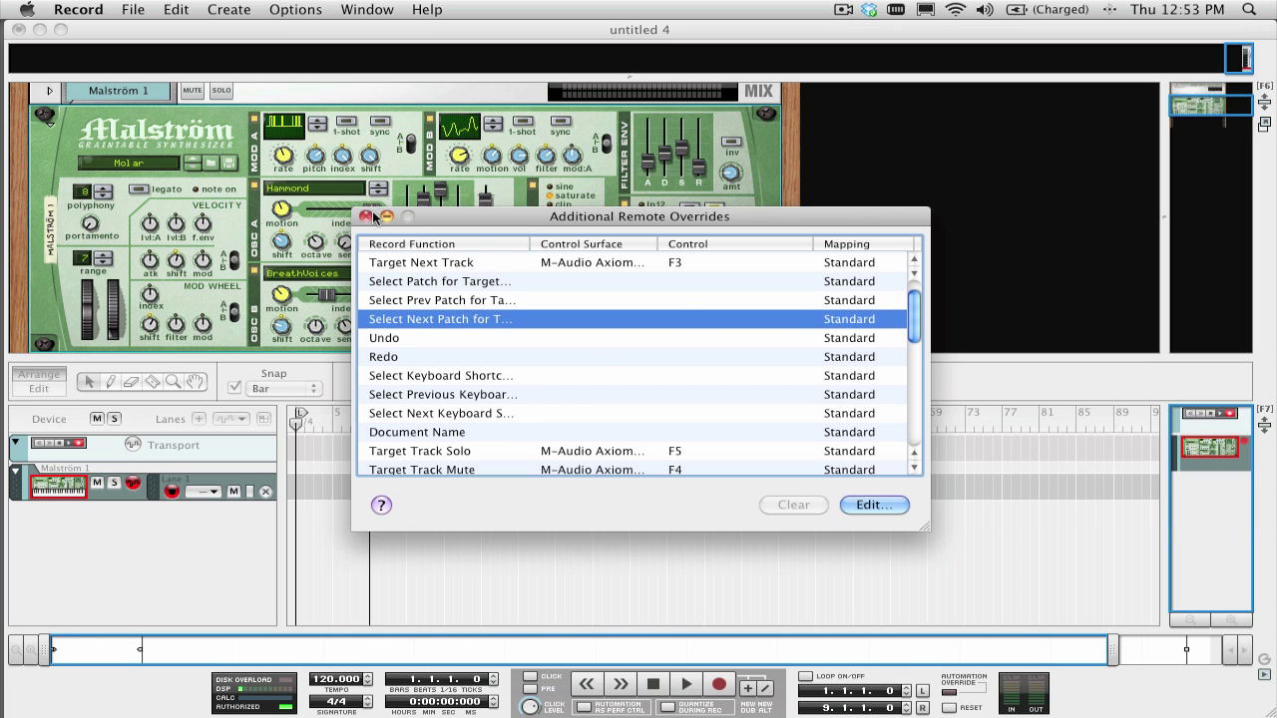
left_click(366, 216)
- In the Malström's patch browser, rename Live in London to 'New Set' and show all patches
left_click(230, 128)
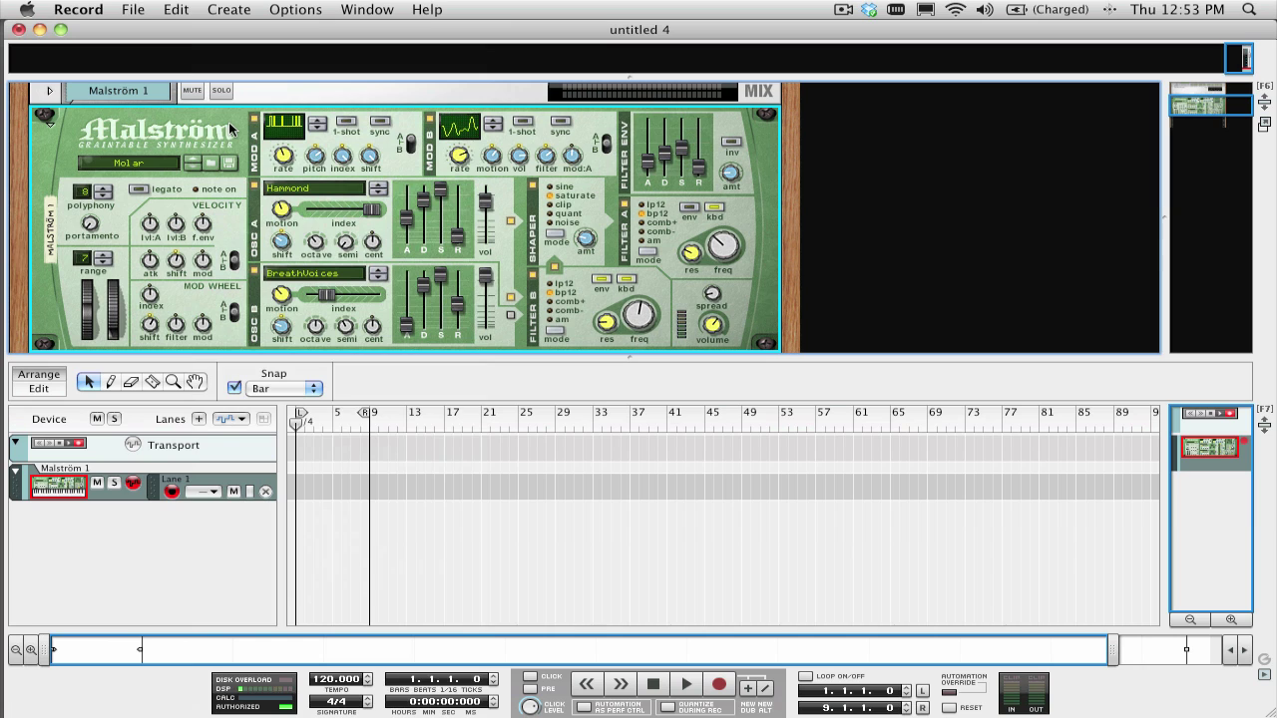
key("super+b")
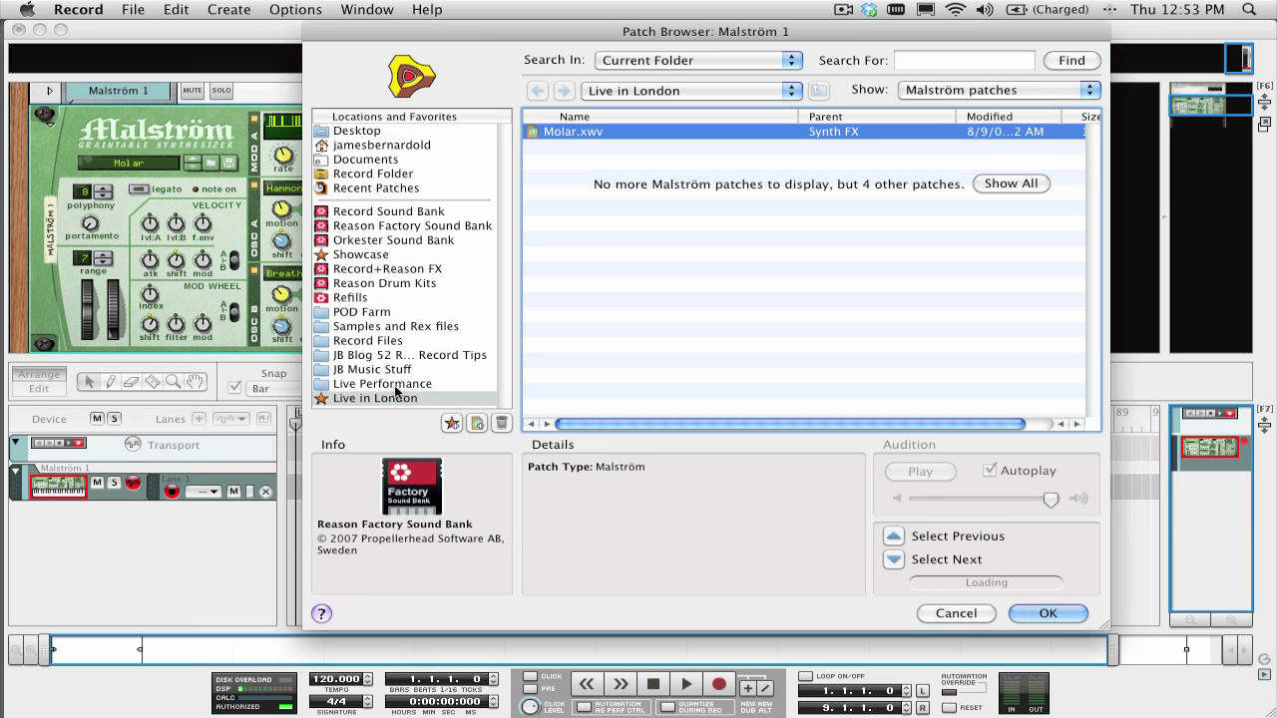
left_click(379, 397)
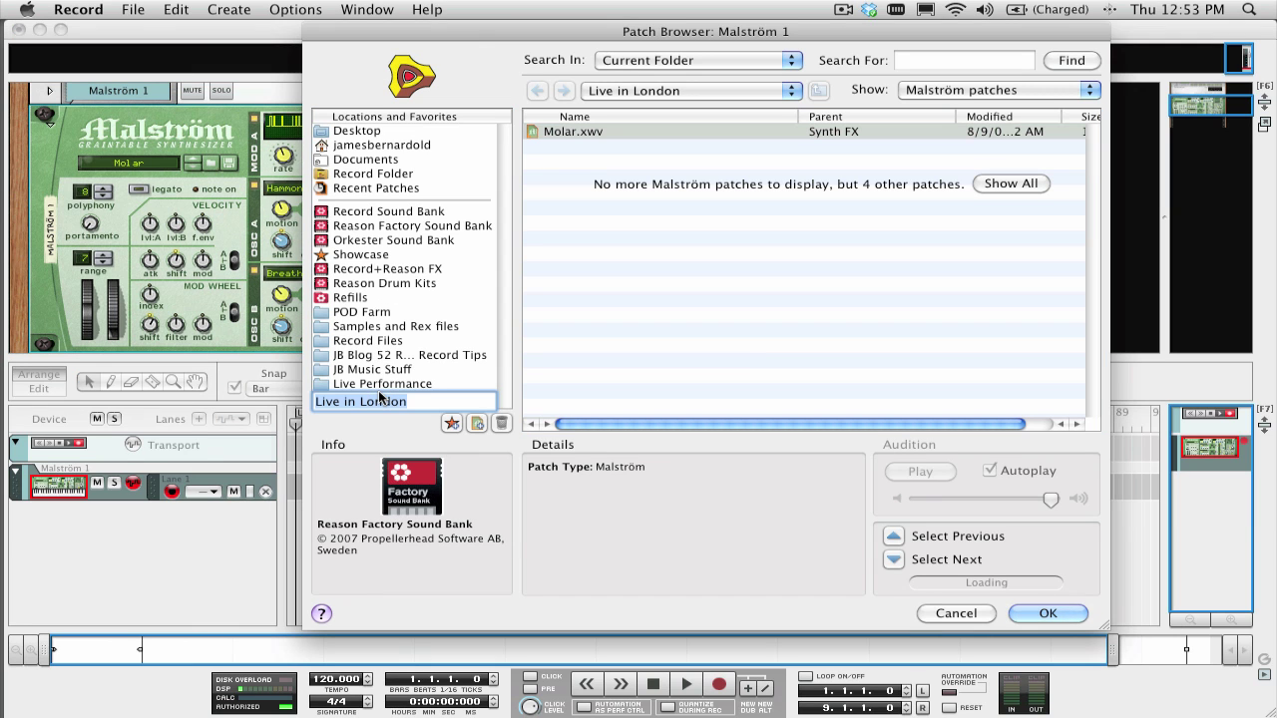
type("New Set")
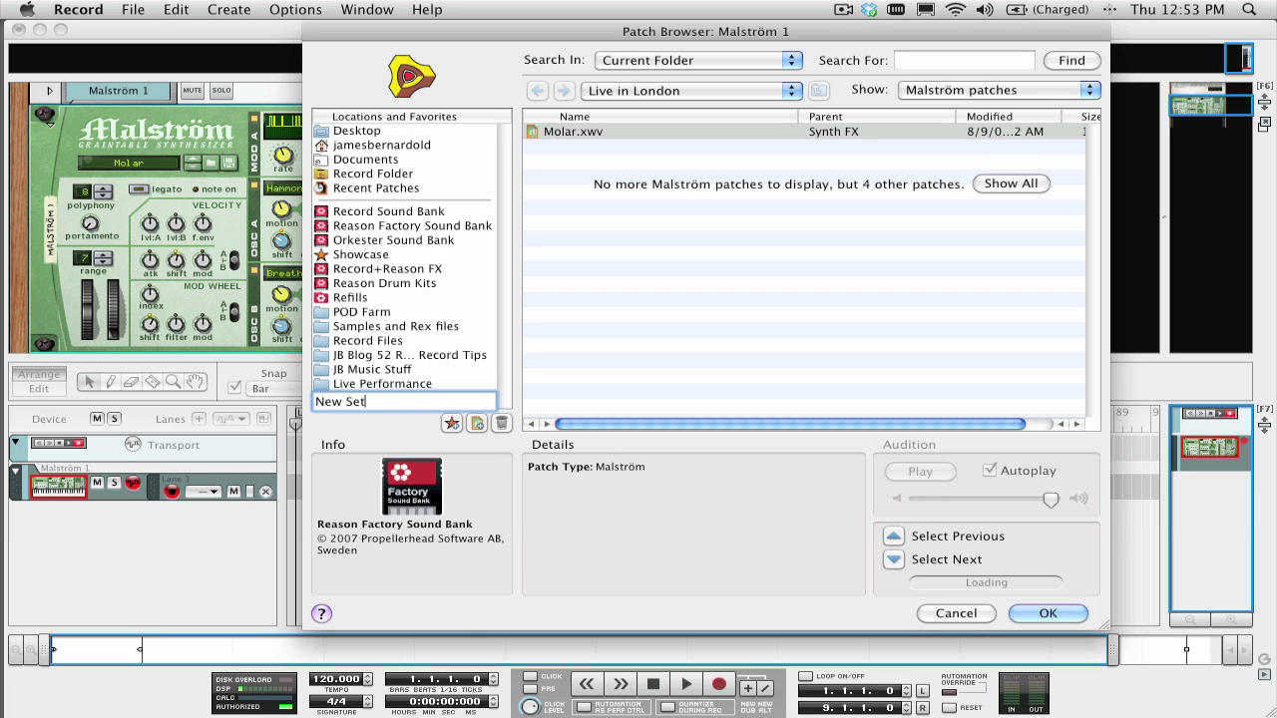
key("Return")
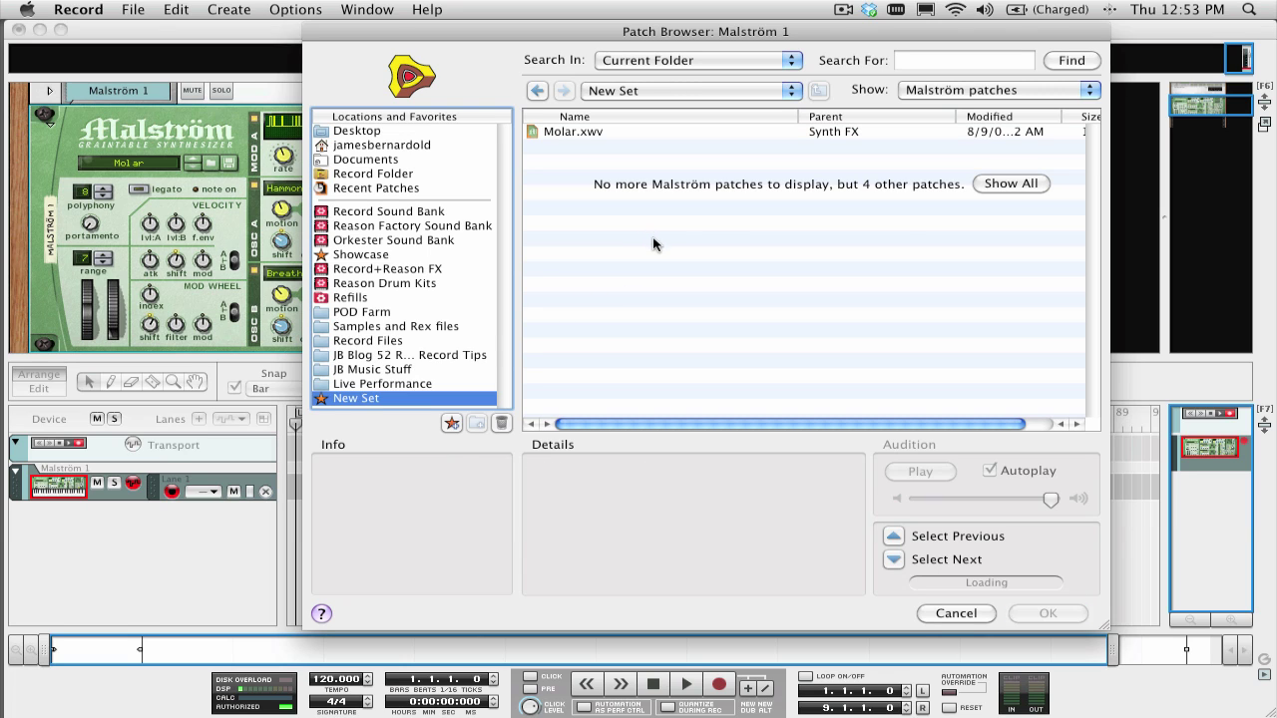
left_click(1010, 183)
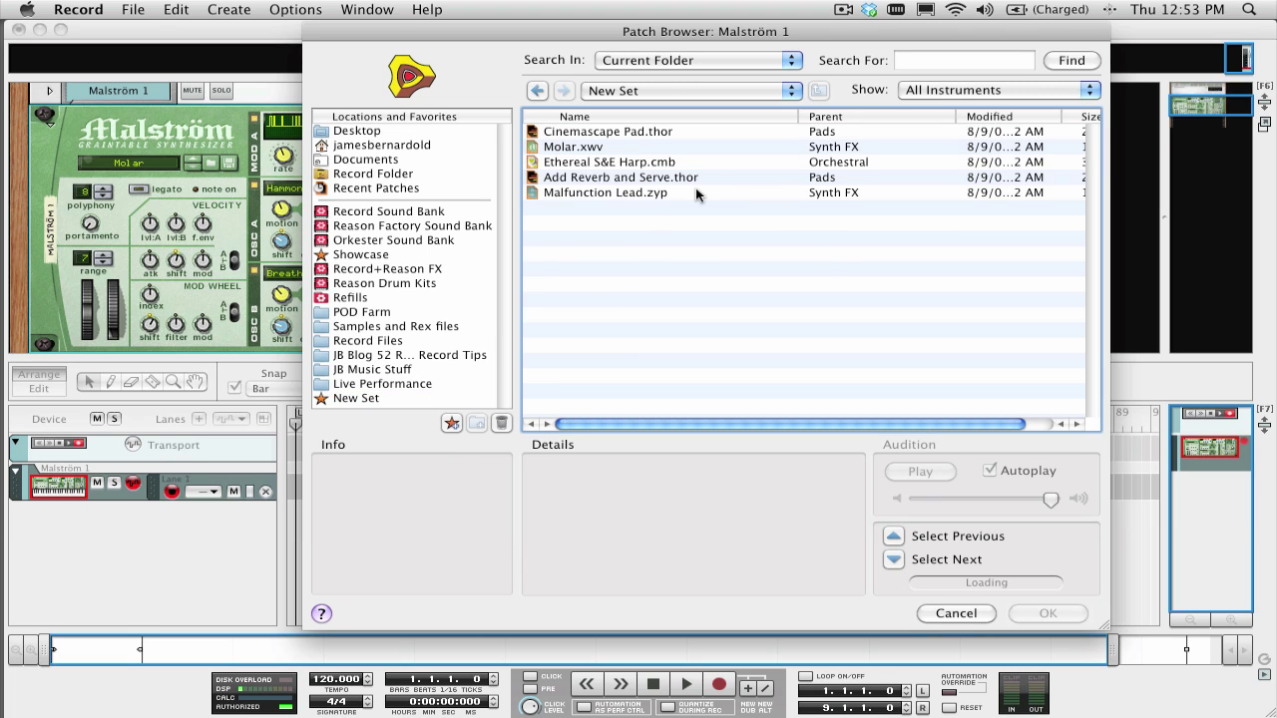